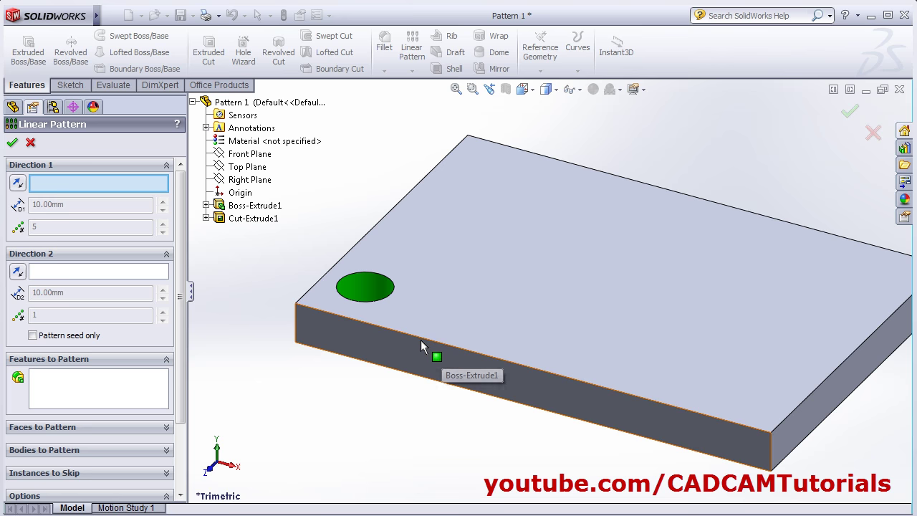
Define the linear pattern's first direction along the plate's front long edge with 30 mm spacing, 5 instances, and the hole as the patterned feature.
left_click(421, 339)
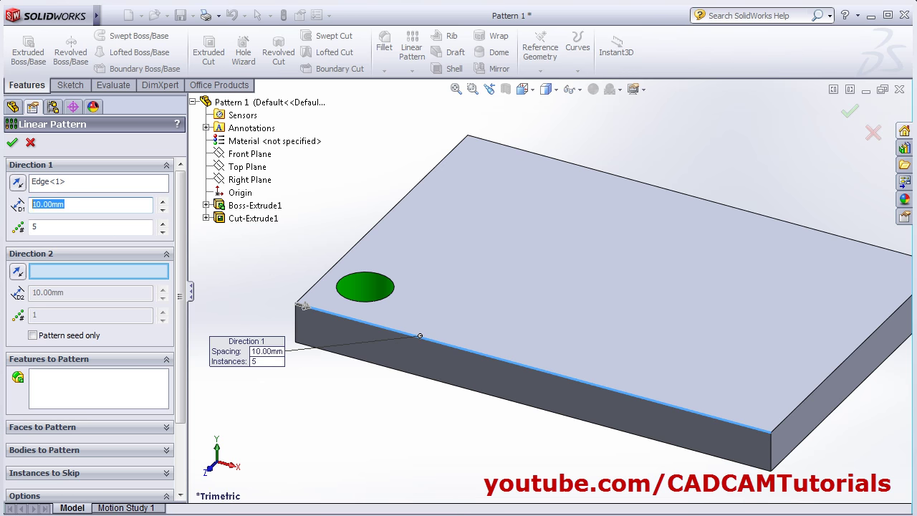
type("3")
left_click_drag(66, 226, 29, 227)
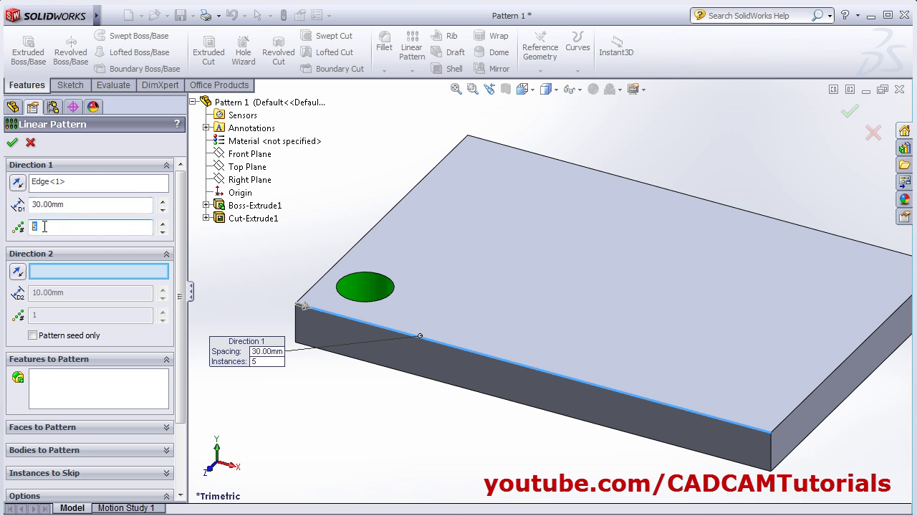
left_click(50, 387)
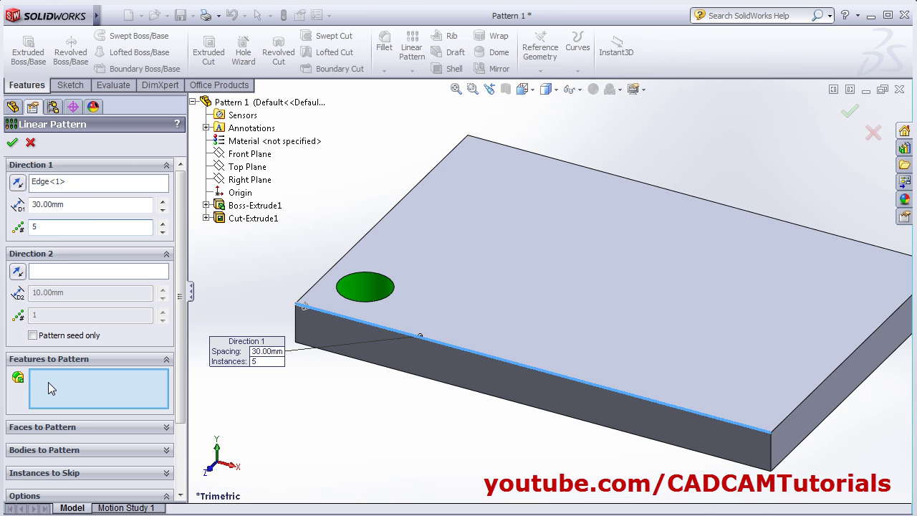
left_click(365, 294)
scroll(513, 325, "up", 2)
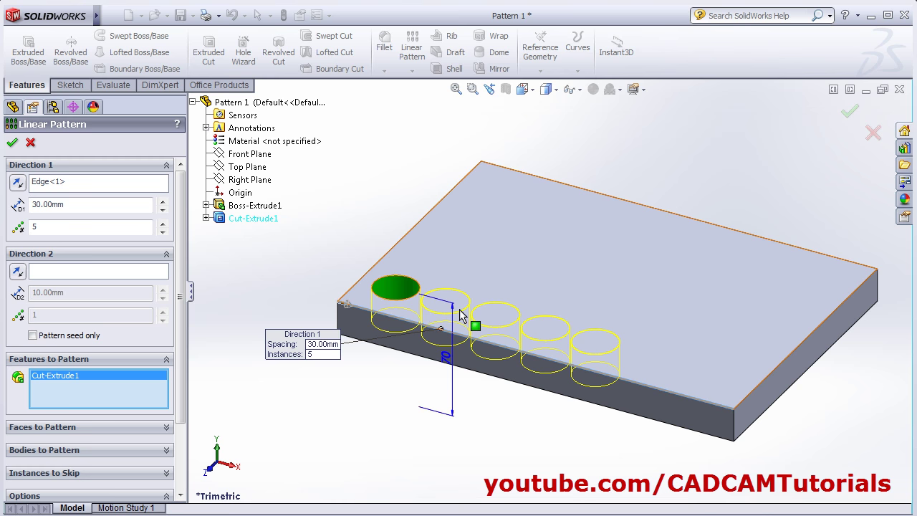
Try reversing the first pattern direction, restore its original orientation, and set its spacing to 40 mm.
left_click(17, 184)
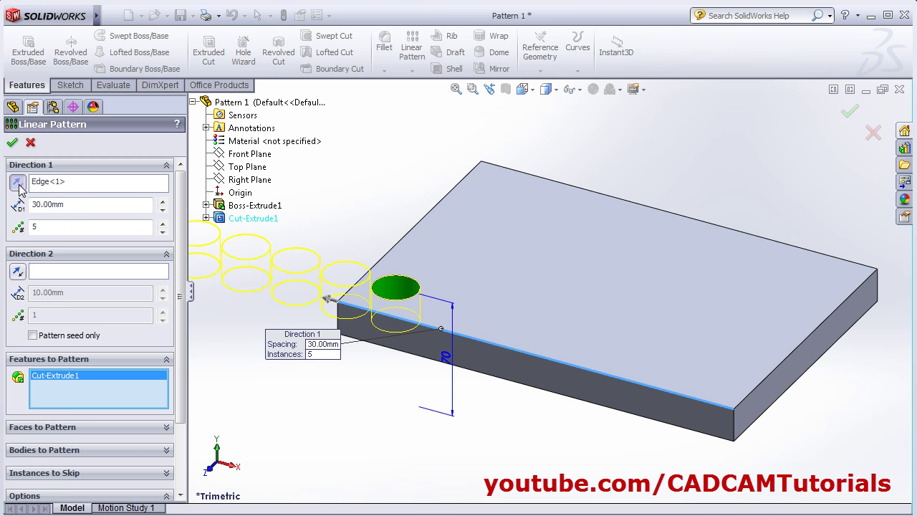
left_click(17, 183)
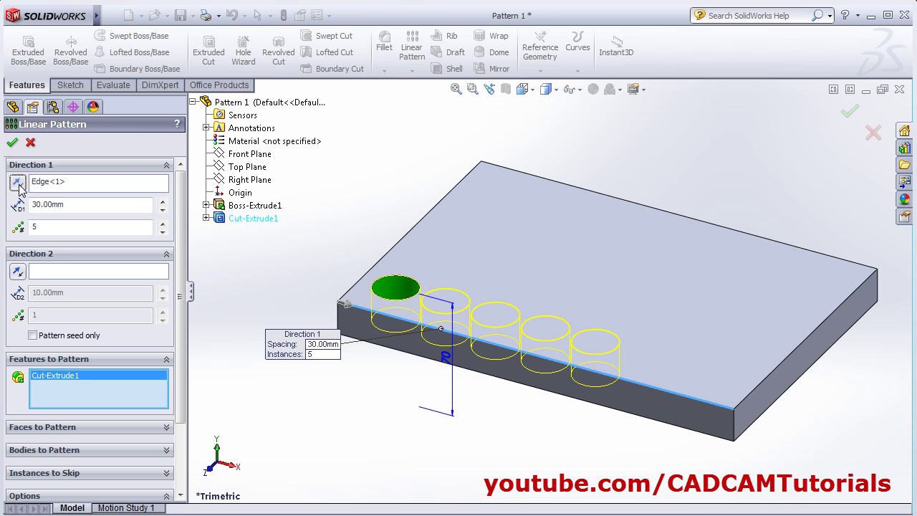
double_click(75, 205)
type("40")
key("Return")
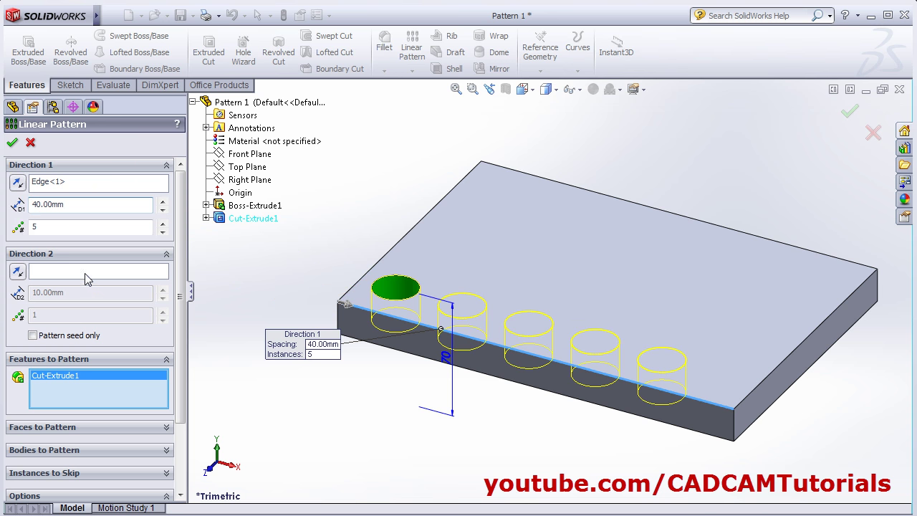
Define the pattern's second direction along the plate's short edge nearest the hole, with 35 mm spacing and 4 instances.
left_click(63, 272)
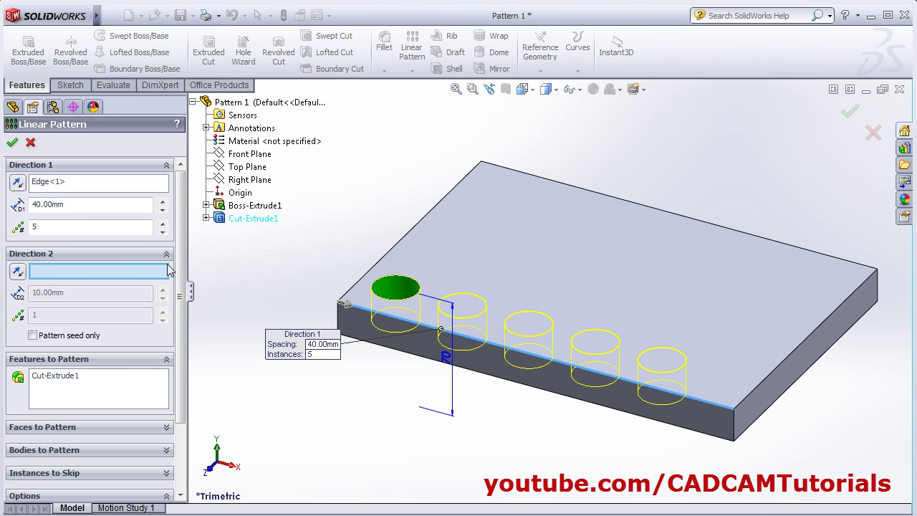
left_click(387, 256)
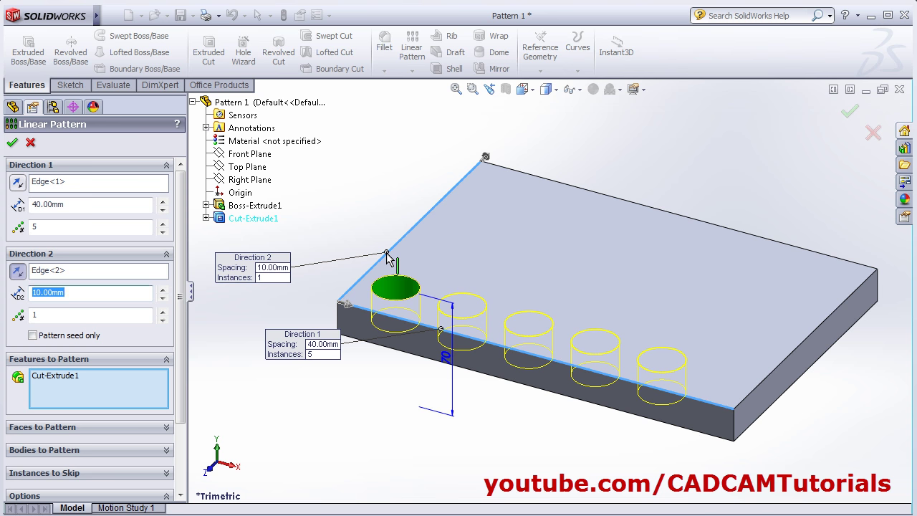
left_click(54, 315)
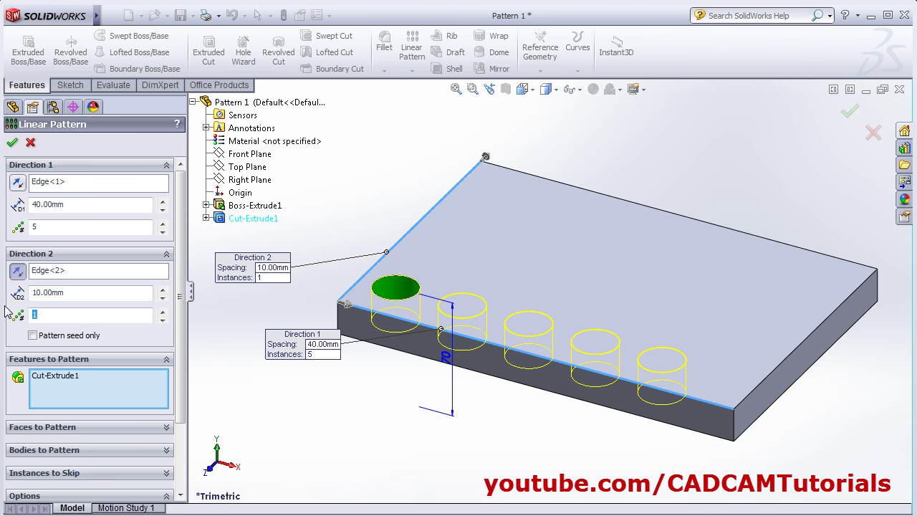
left_click(79, 293)
type("35")
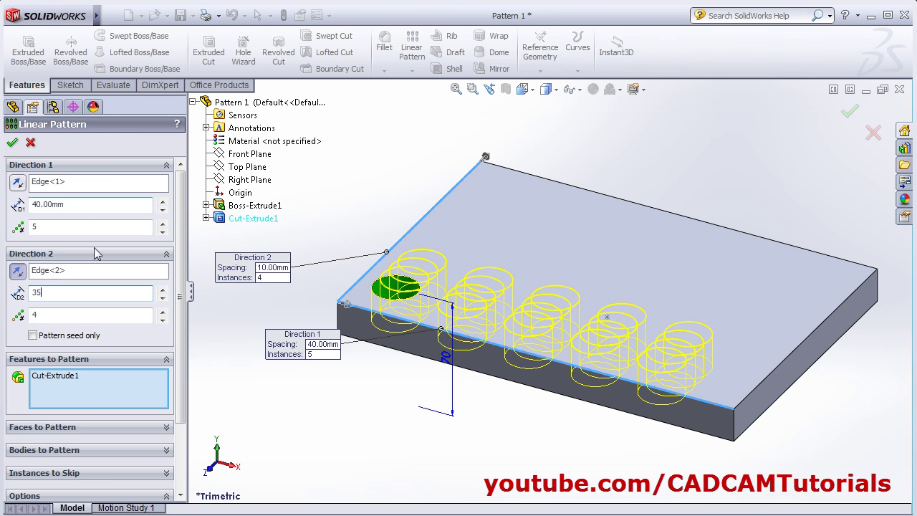
left_click(68, 316)
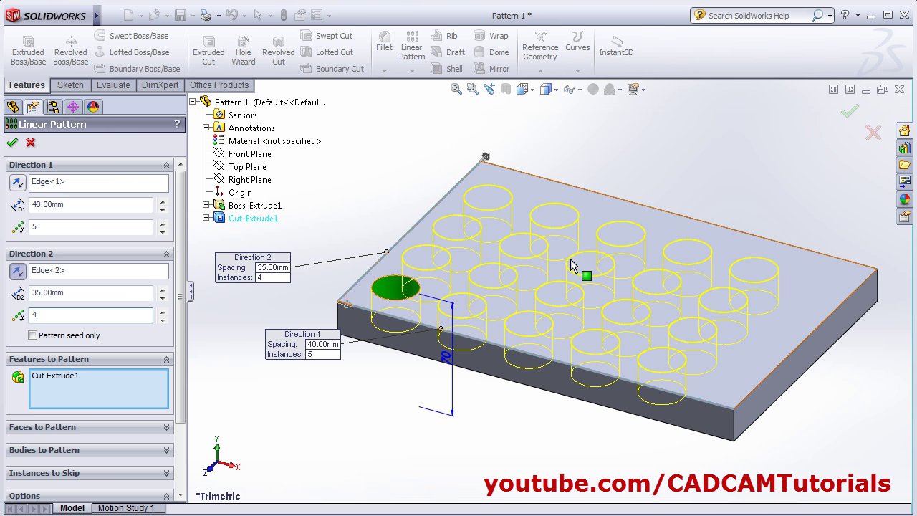
Try the Pattern seed only option for the second direction and switch it back off.
middle_click_drag(572, 265, 481, 401)
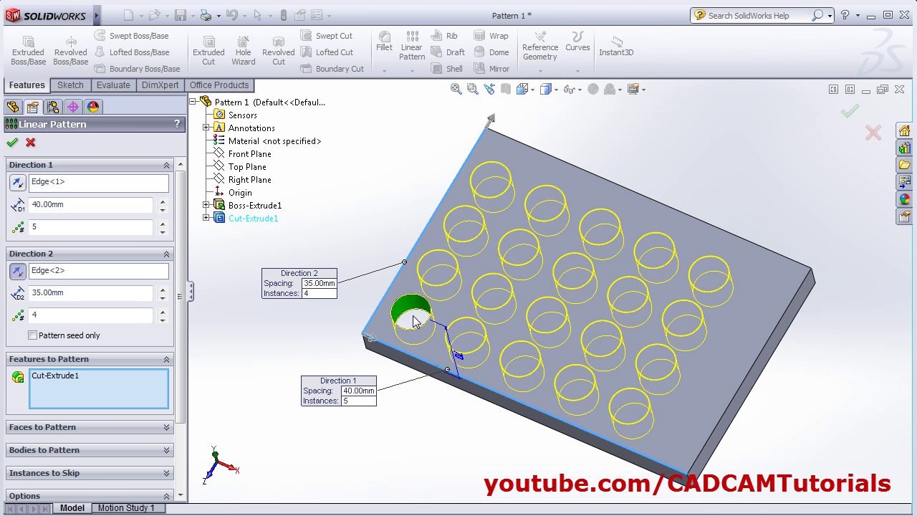
middle_click_drag(494, 309, 498, 306)
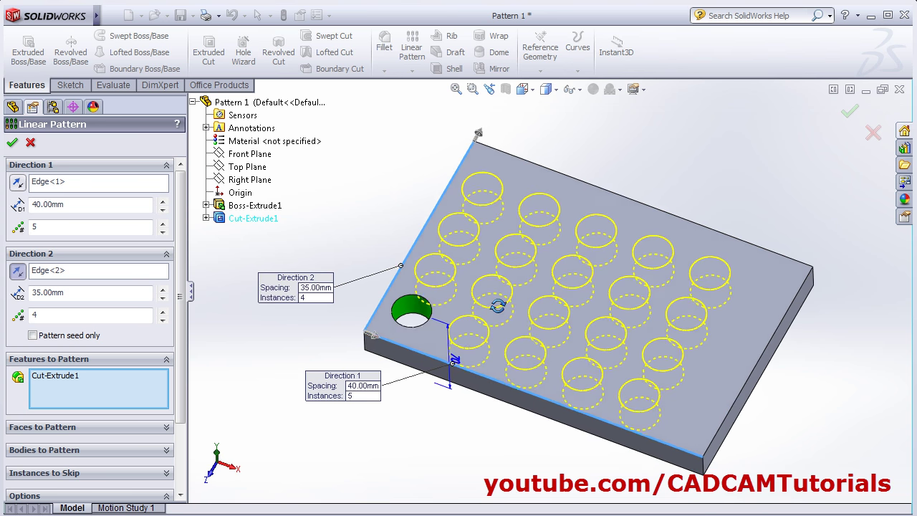
left_click(32, 335)
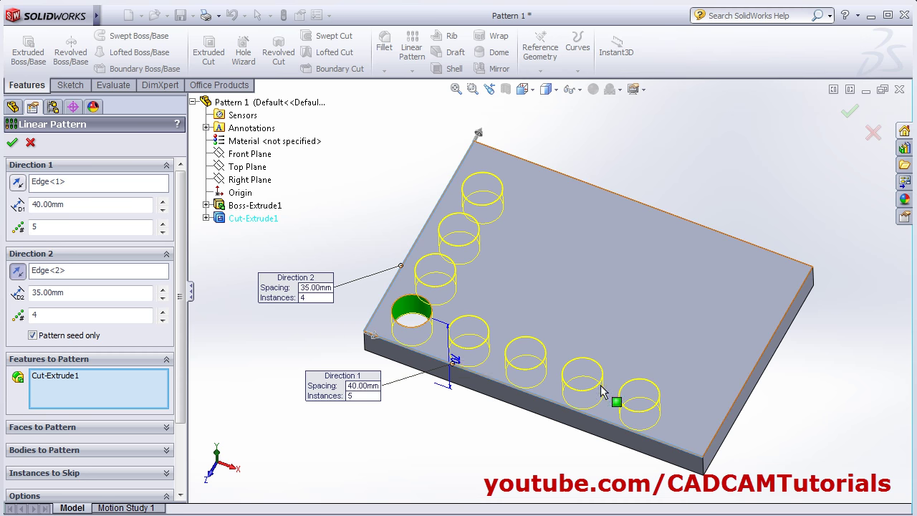
left_click(32, 335)
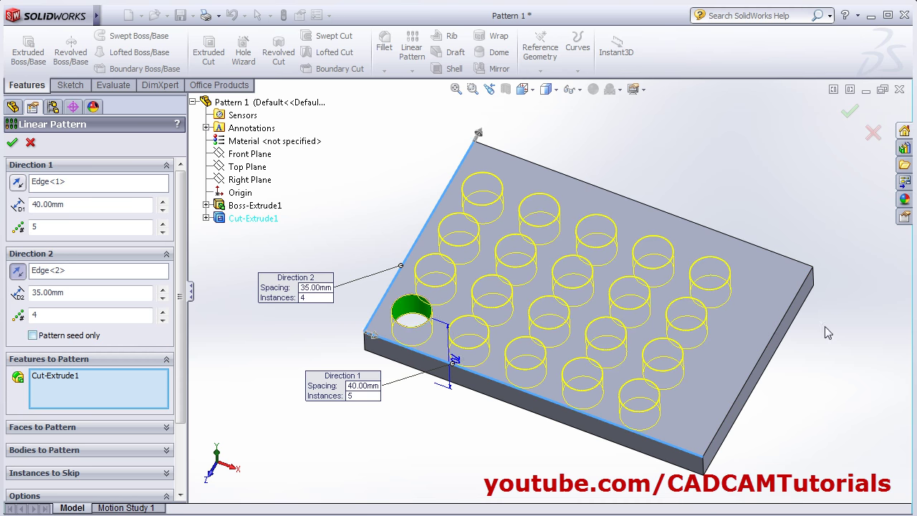
Skip pattern instances (3, 2), (2, 3) and (2, 2).
scroll(166, 400, "down", 3)
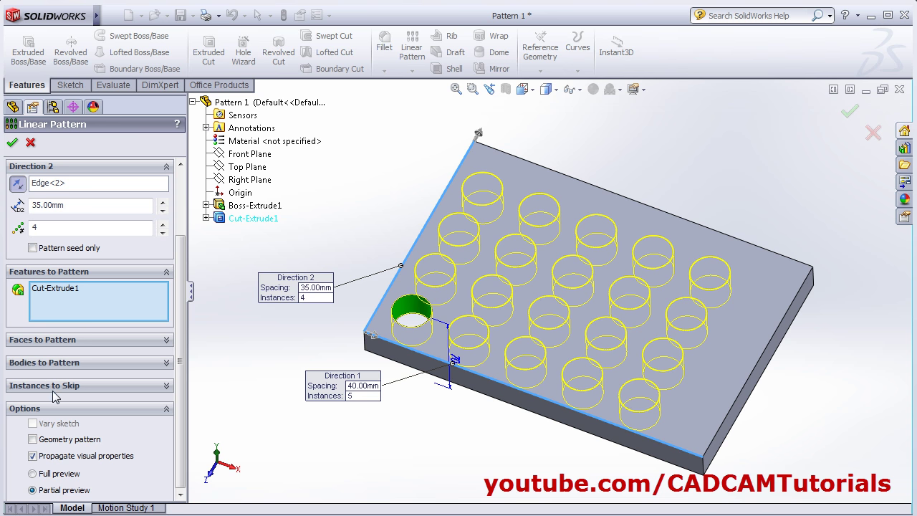
left_click(168, 387)
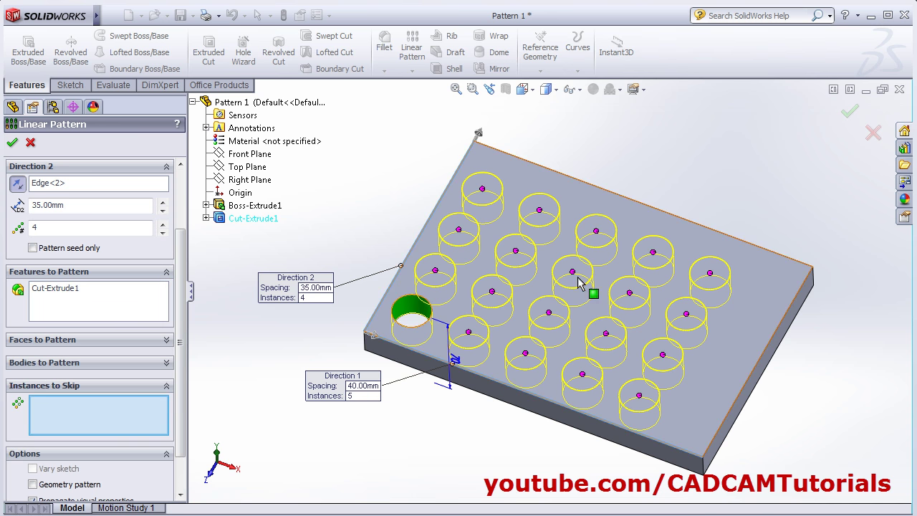
left_click(549, 312)
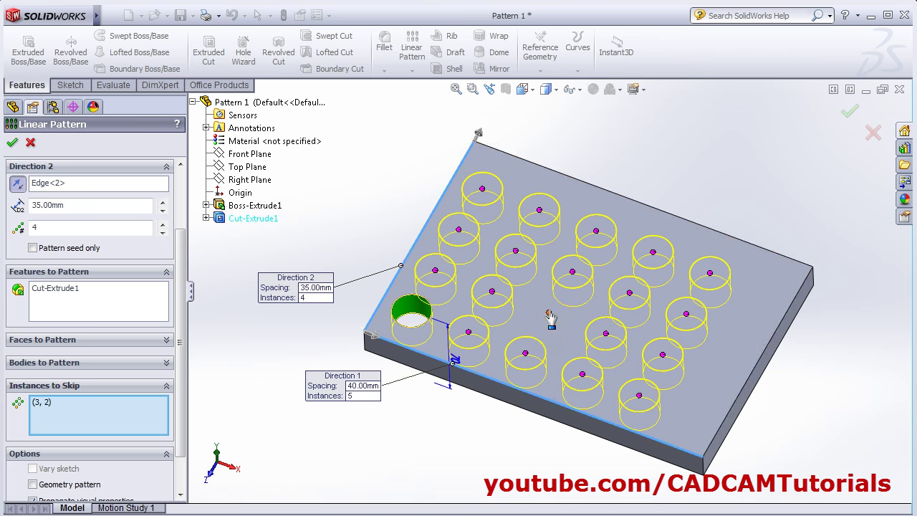
left_click(516, 252)
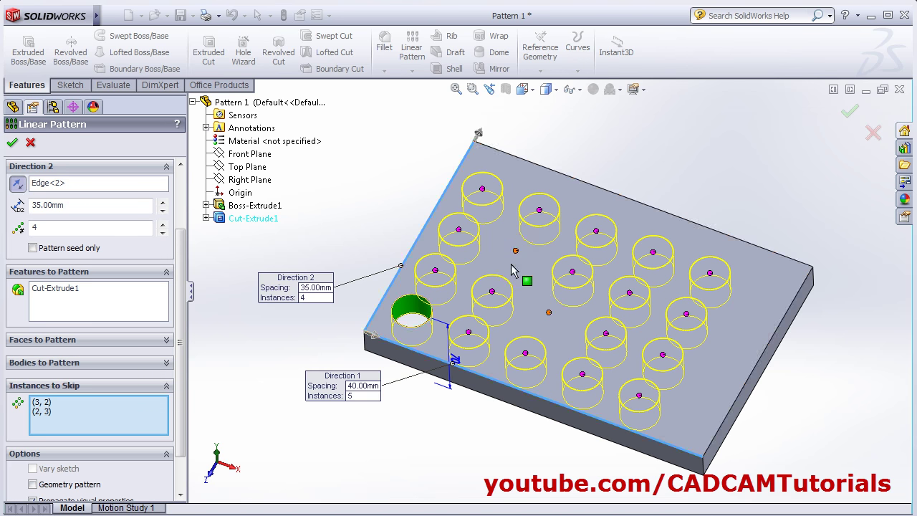
left_click(492, 293)
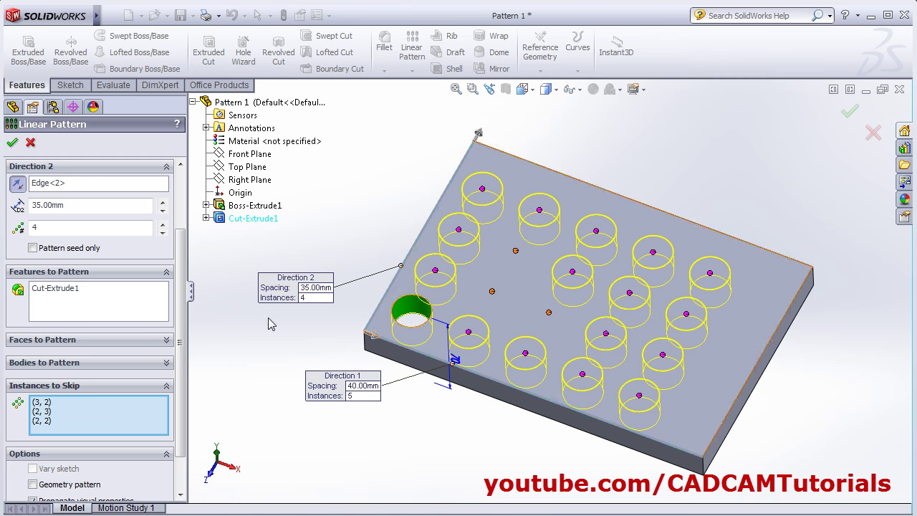
Enable Geometry pattern, disable Propagate visual properties, and create the linear pattern of holes.
scroll(108, 358, "down", 2)
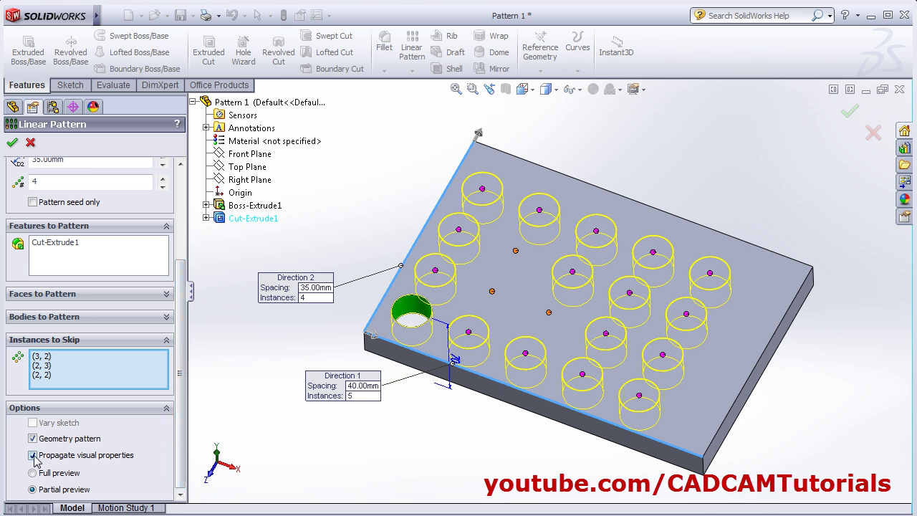
left_click(12, 144)
left_click(285, 380)
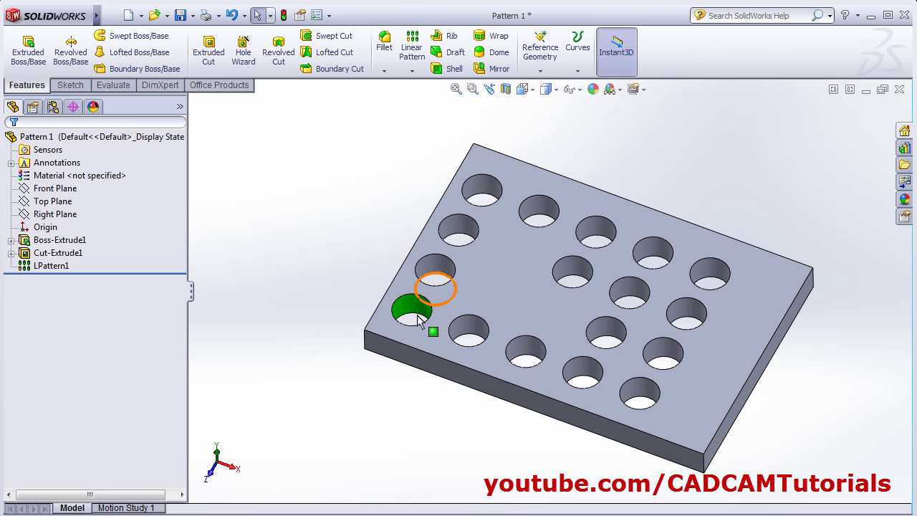
Edit the linear pattern to enable Propagate visual properties so the copied holes take the seed hole's green colour.
left_click(26, 270)
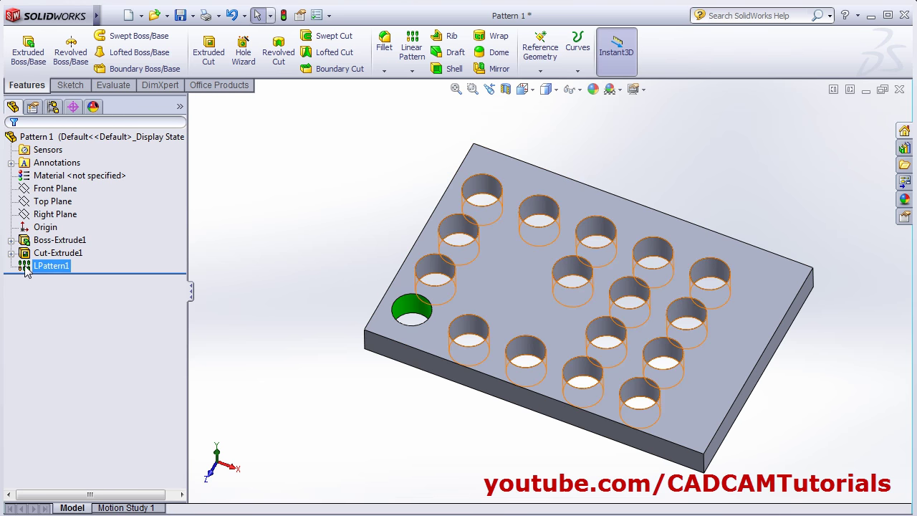
left_click(29, 220)
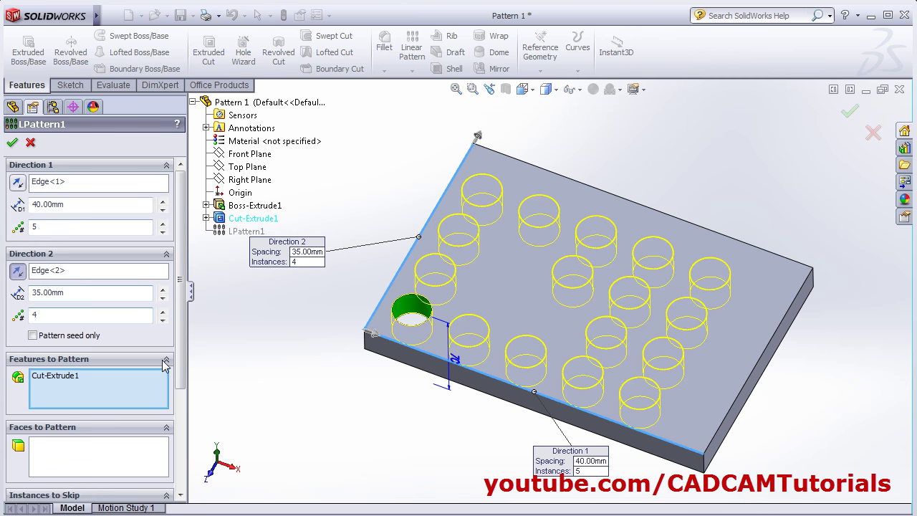
scroll(129, 387, "down", 5)
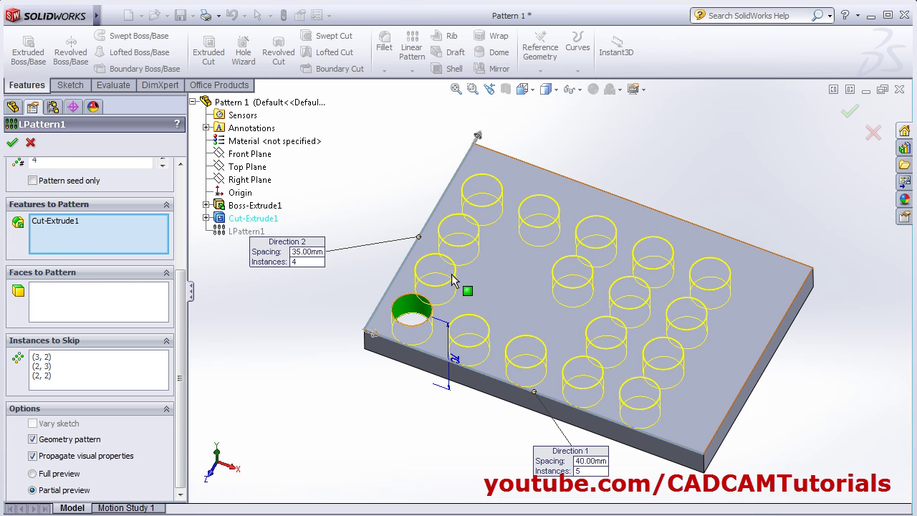
left_click(13, 145)
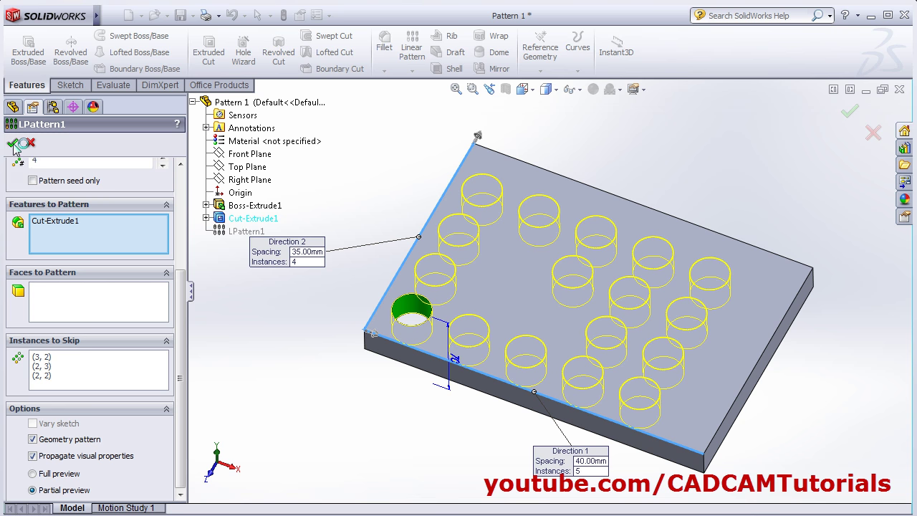
middle_click_drag(379, 357, 417, 313)
scroll(571, 307, "down", 2)
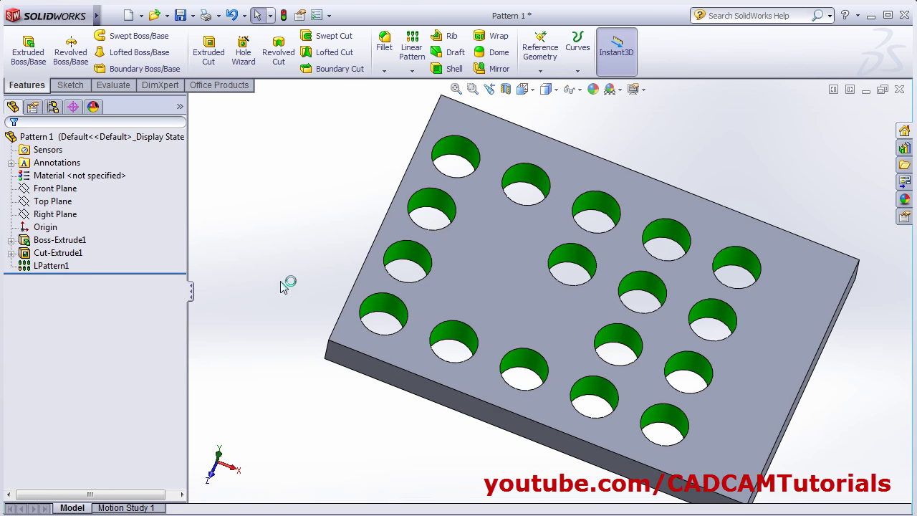
Reopen the linear pattern's definition, review its option settings, and close it.
left_click(25, 265)
left_click(33, 238)
left_click_drag(183, 330, 176, 471)
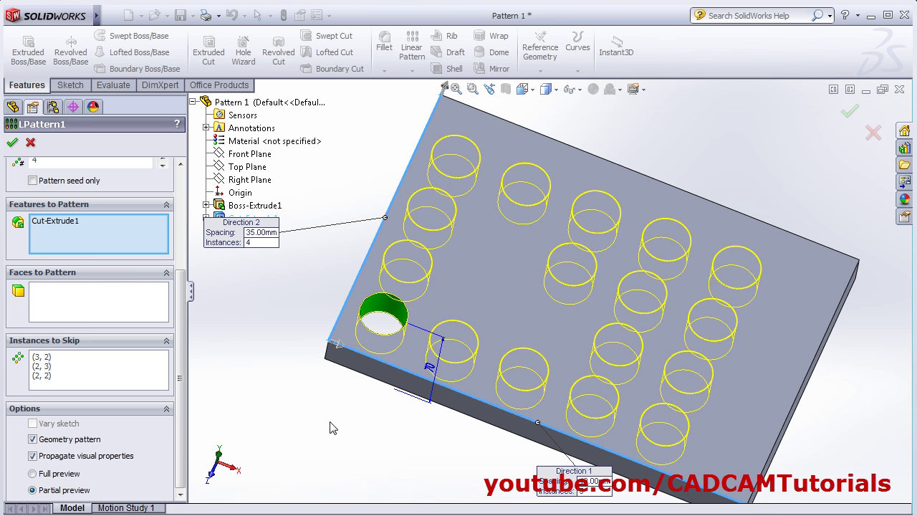
left_click(12, 141)
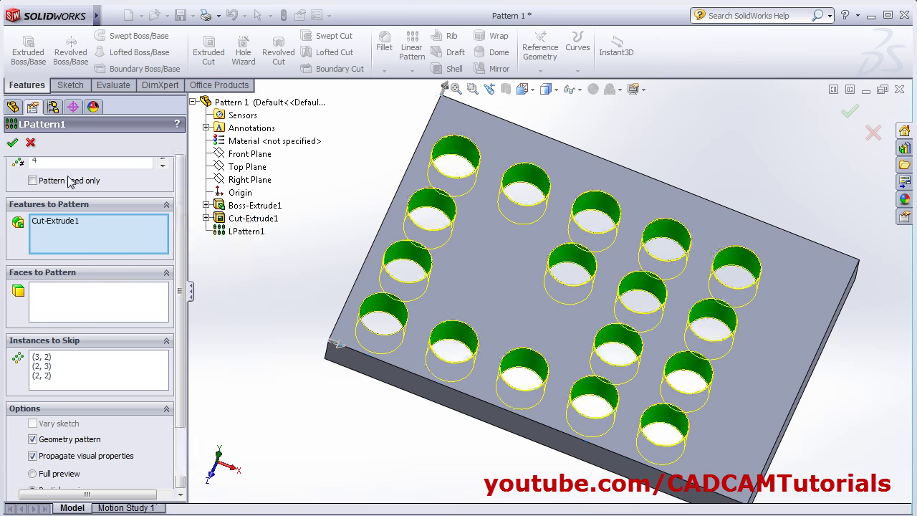
Switch to the Pattern 2 part and start an Extruded Cut sketch on the plate's top face.
key("ctrl+Tab")
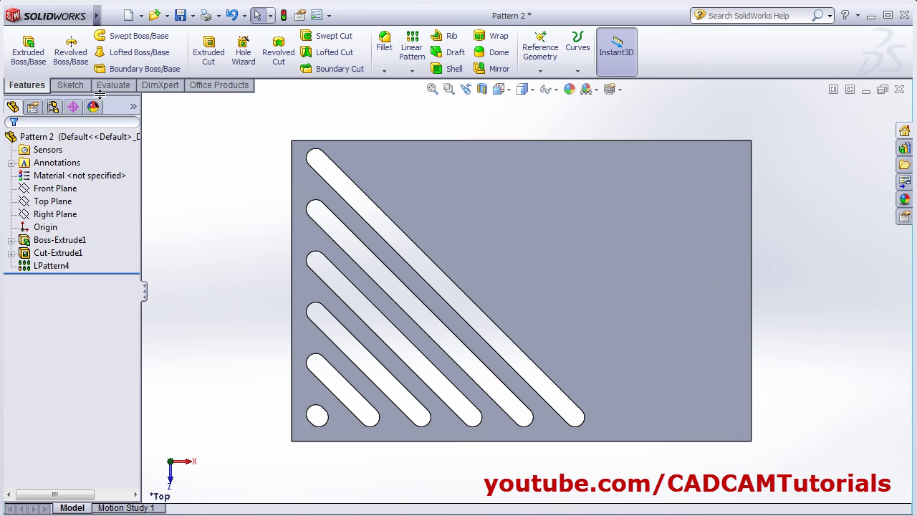
left_click(210, 61)
left_click(731, 204)
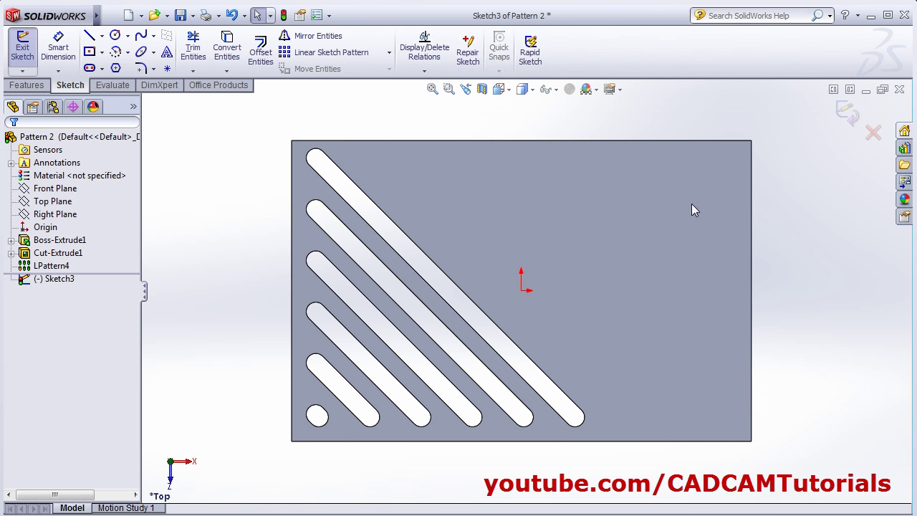
Sketch a diagonal straight slot near the plate's upper-right corner, about 28.5 mm between centres and 9.6 mm wide.
left_click(93, 69)
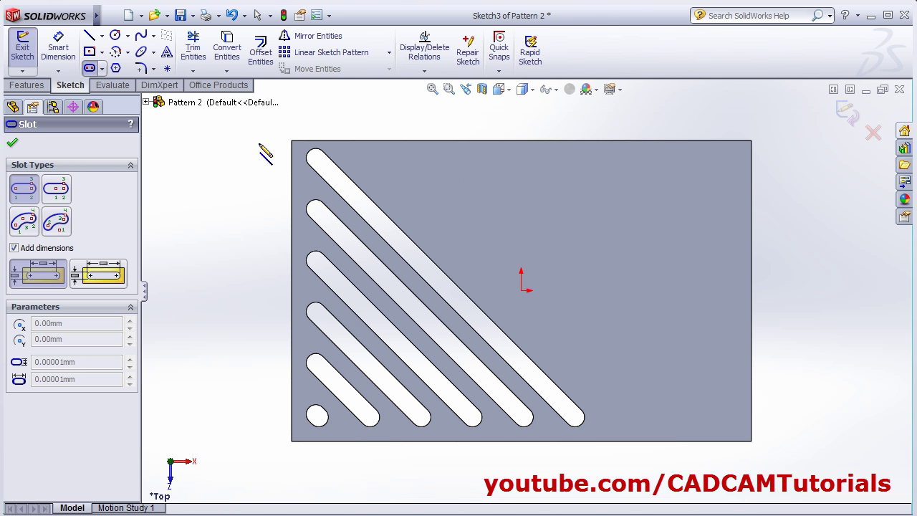
left_click(676, 165)
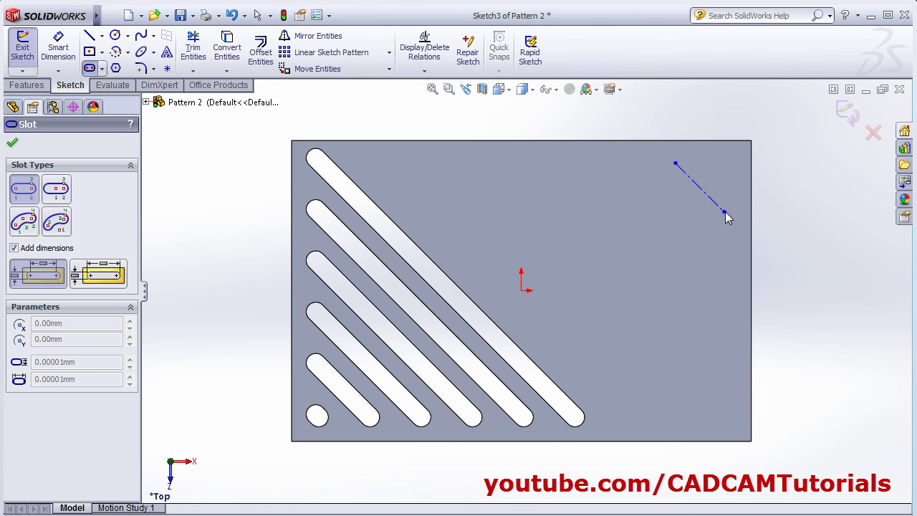
left_click(725, 212)
left_click(733, 210)
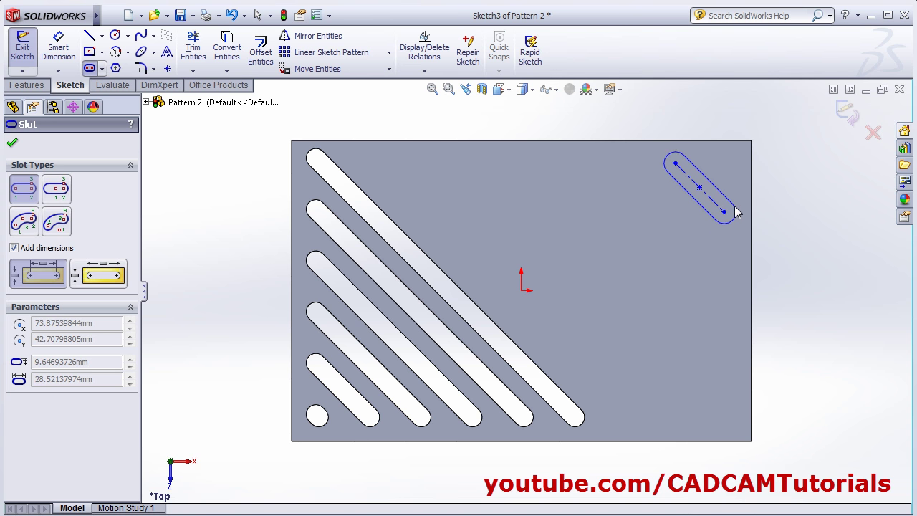
Finish the diagonal slot with its automatic dimensions and set its width to 8 mm.
left_click(737, 210)
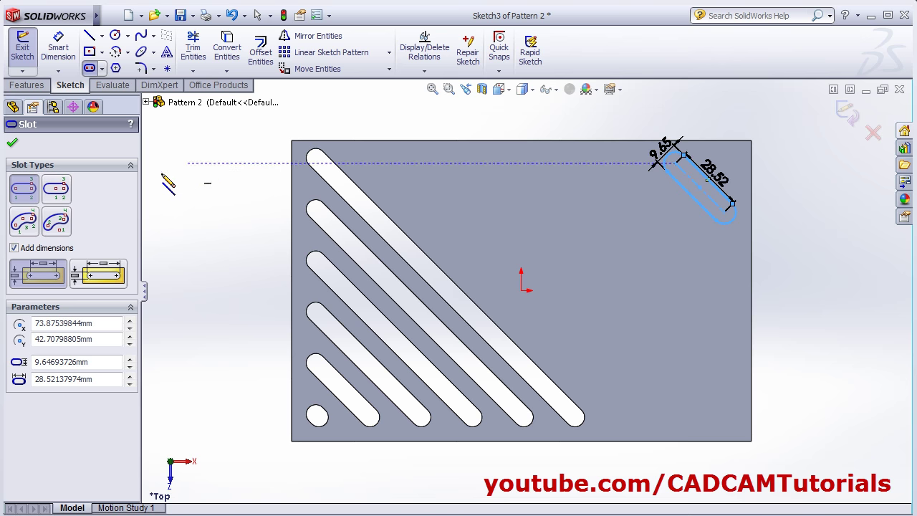
key("Escape")
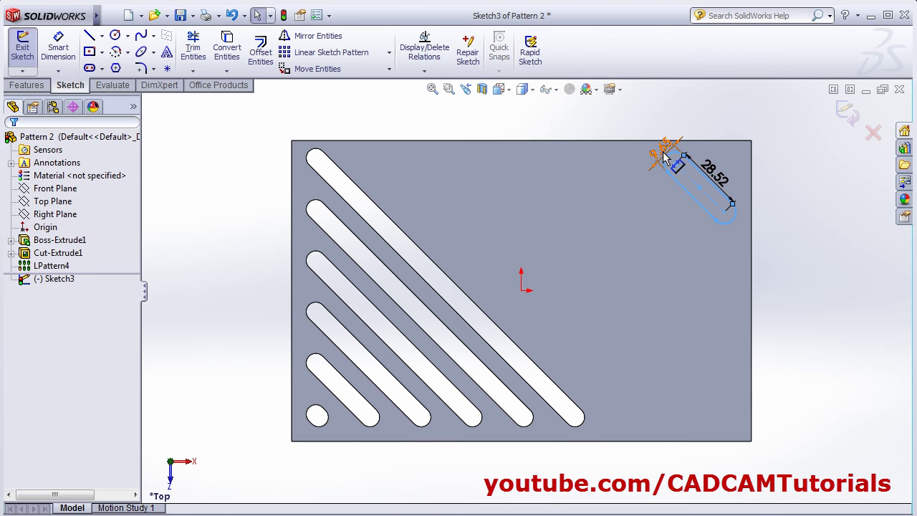
double_click(660, 151)
type("8")
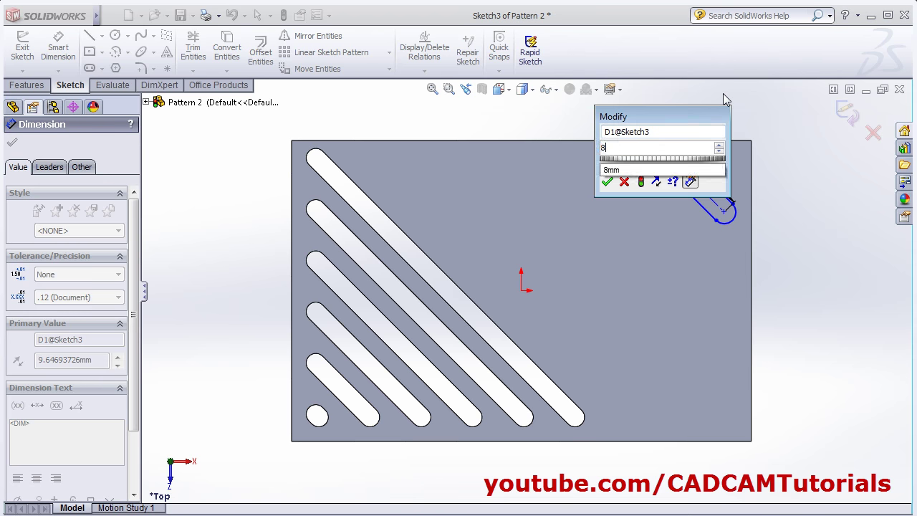
key("Return")
Delete the slot's length dimension along its straight side.
scroll(748, 133, "down", 4)
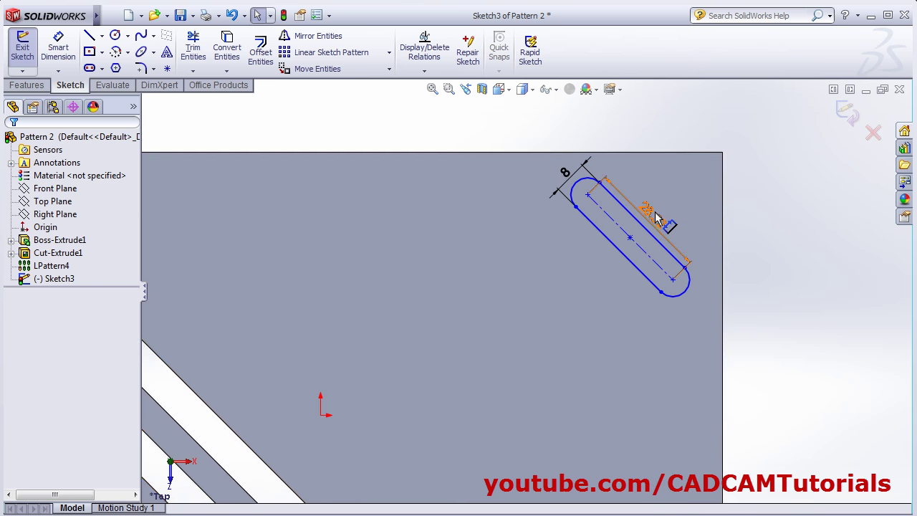
left_click(655, 221)
key("Delete")
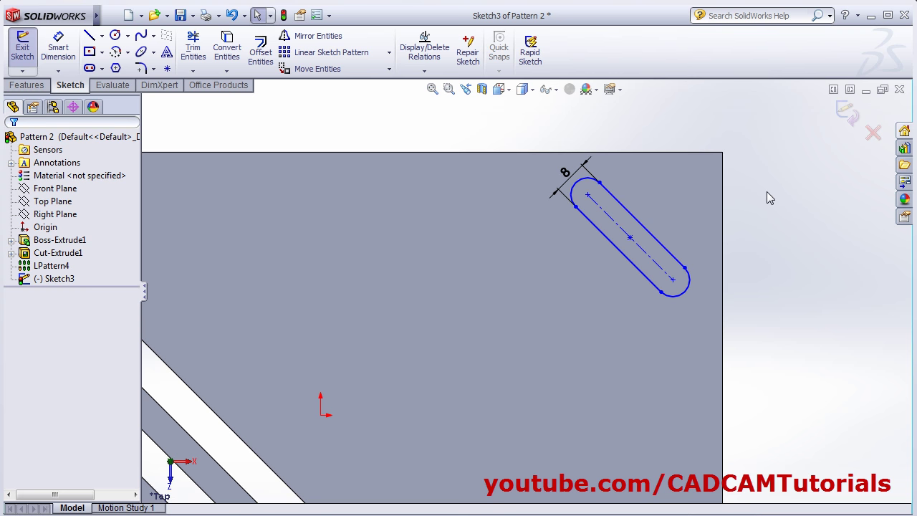
Dimension the slot's upper arc centre 10 mm vertically from the plate's top edge.
left_click(58, 47)
left_click(588, 197)
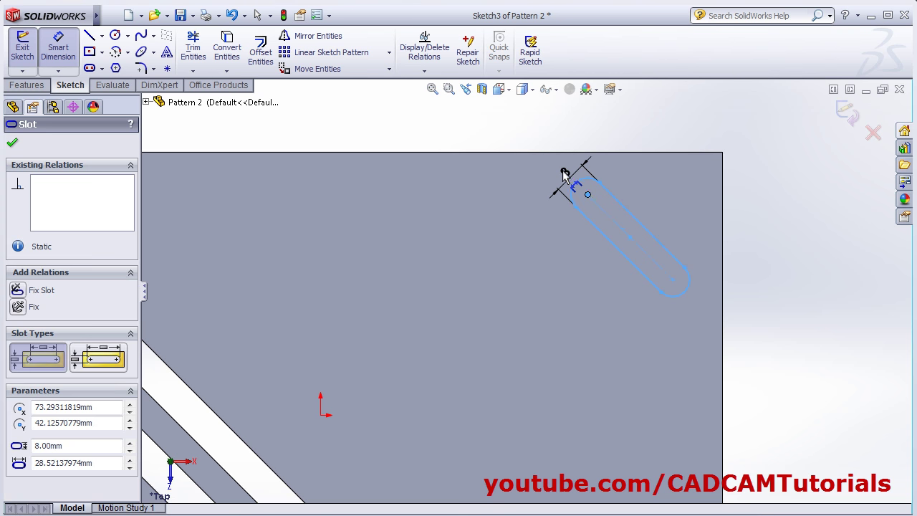
left_click(552, 153)
left_click(481, 174)
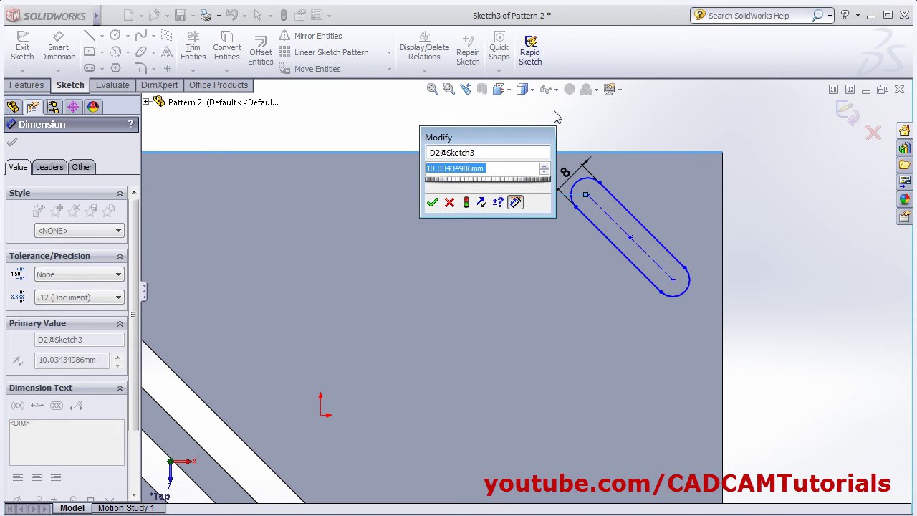
type("10")
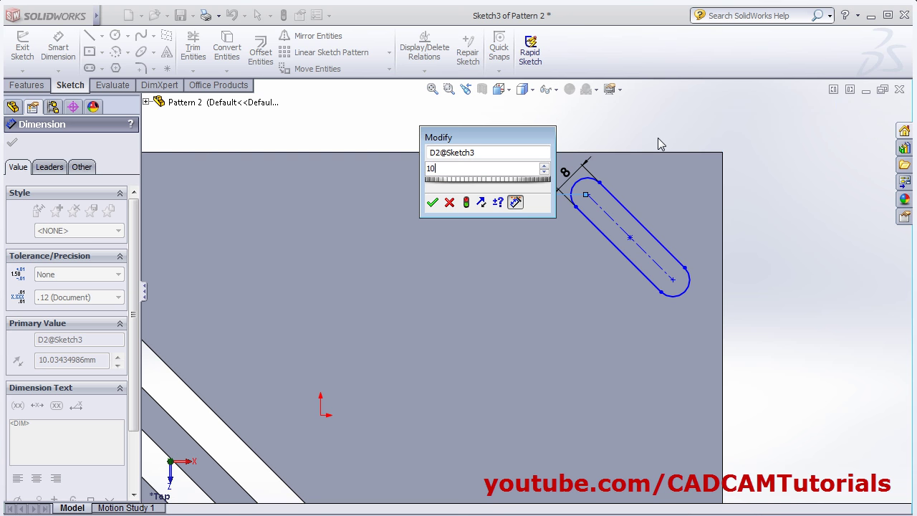
key("Return")
Dimension the slot's lower arc centre 10 mm horizontally from the plate's right edge.
left_click(674, 282)
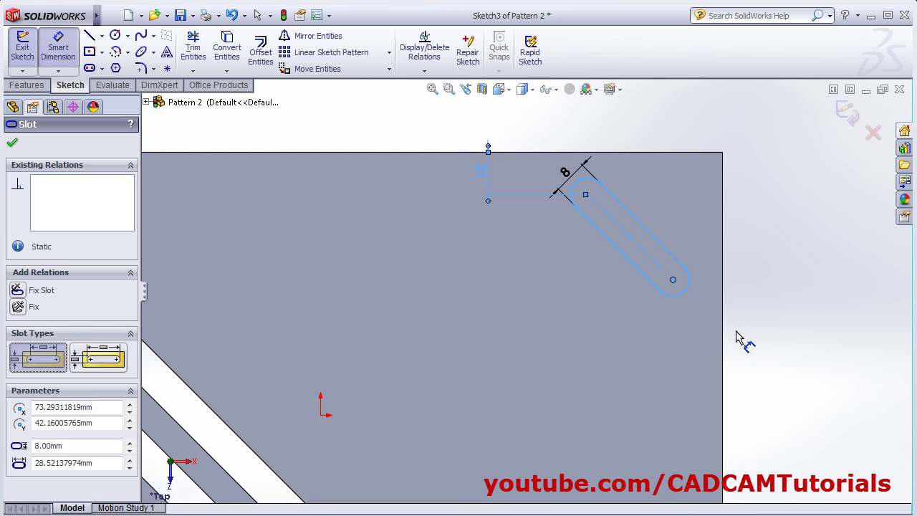
left_click(724, 328)
left_click(699, 356)
type("10")
key("Return")
Dimension the slot's centreline 20 mm from the plate's upper-right corner.
key("z")
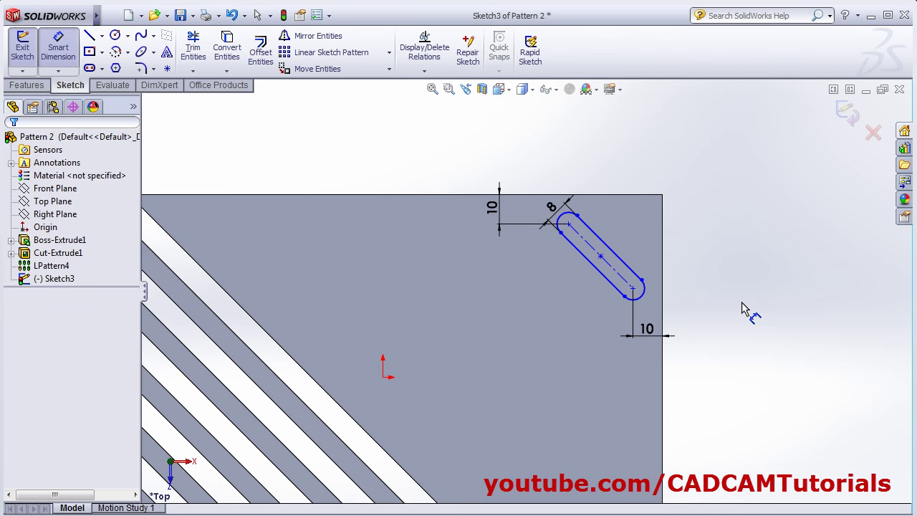
middle_click_drag(667, 194, 659, 203, "ctrl")
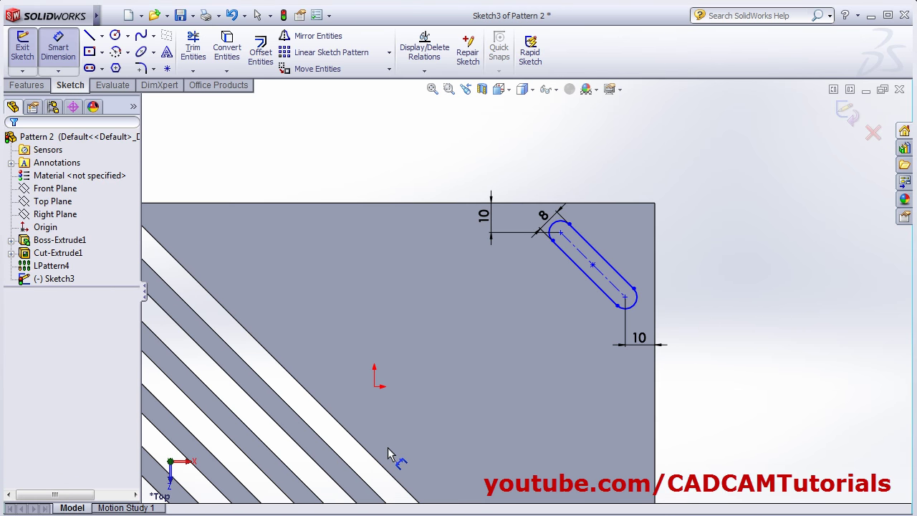
left_click(604, 281)
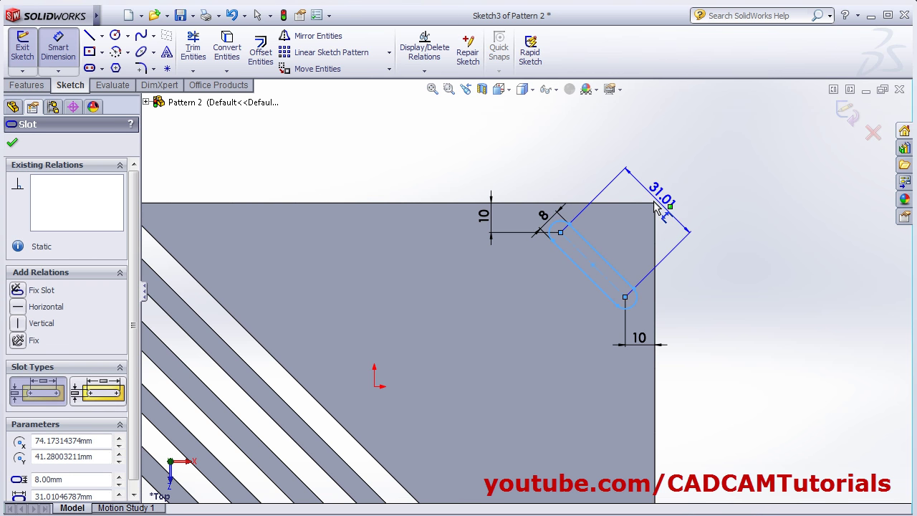
left_click(655, 204)
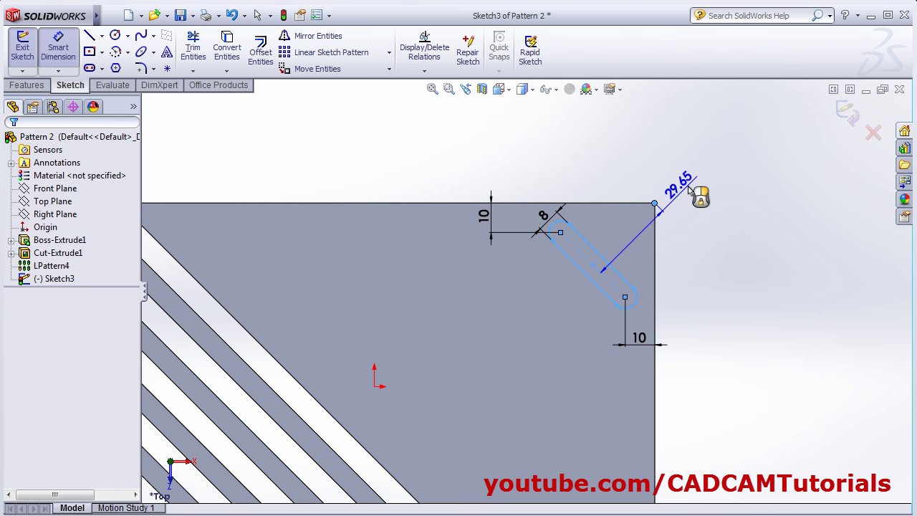
left_click(713, 179)
type("20")
key("Return")
Add a 45° angle dimension between the slot's centreline and the plate's top edge.
scroll(693, 183, "down", 1)
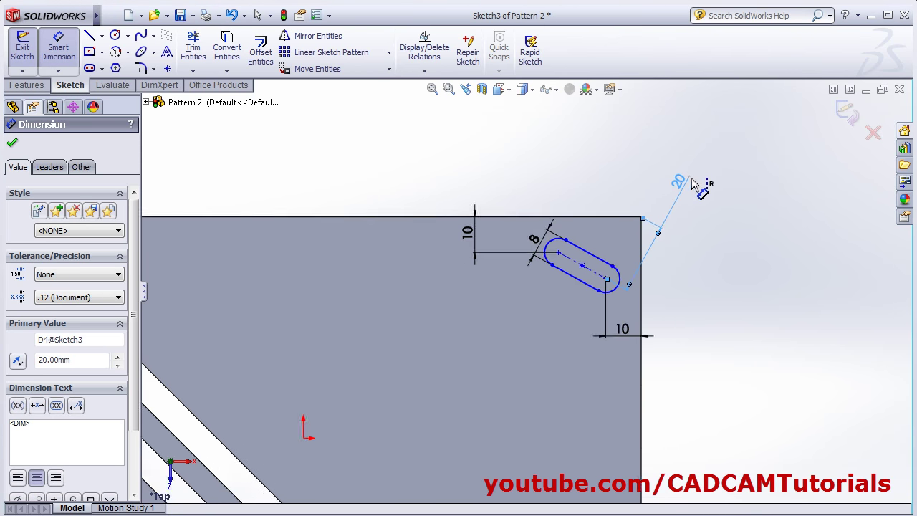
scroll(692, 183, "down", 1)
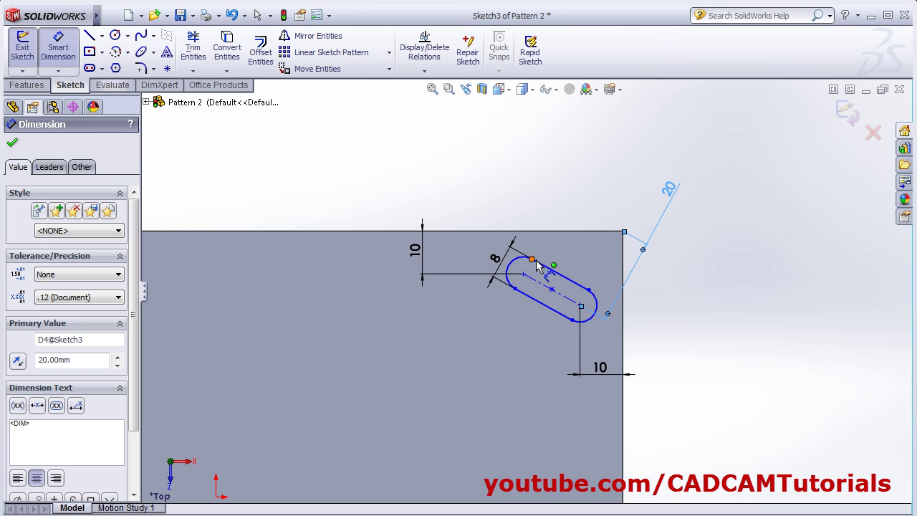
left_click(567, 299)
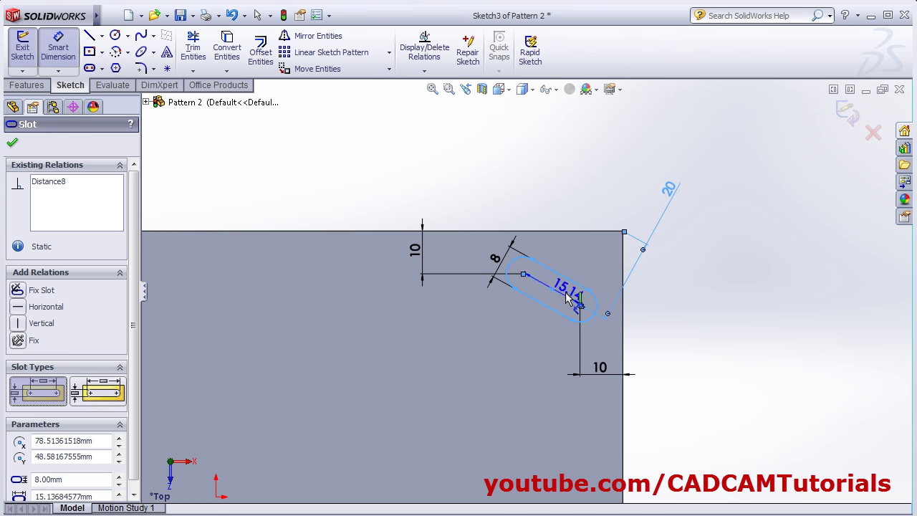
left_click(578, 231)
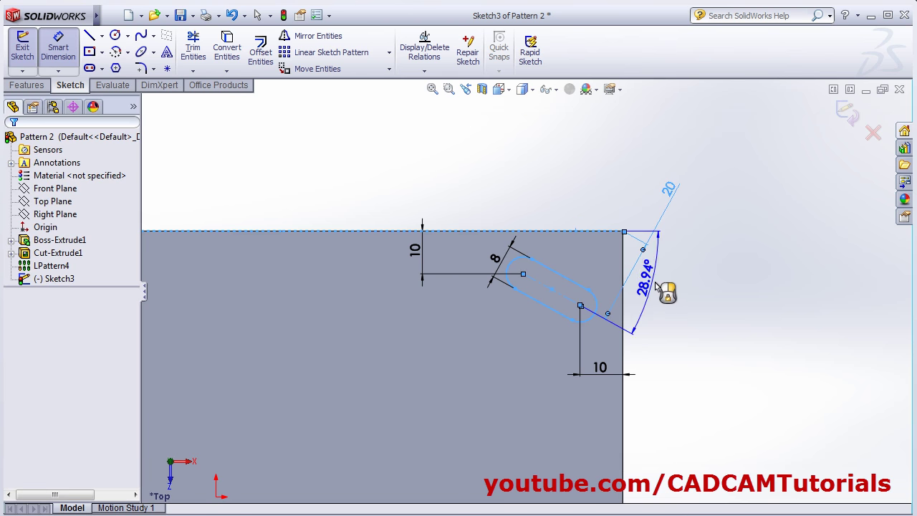
left_click(696, 301)
type("45")
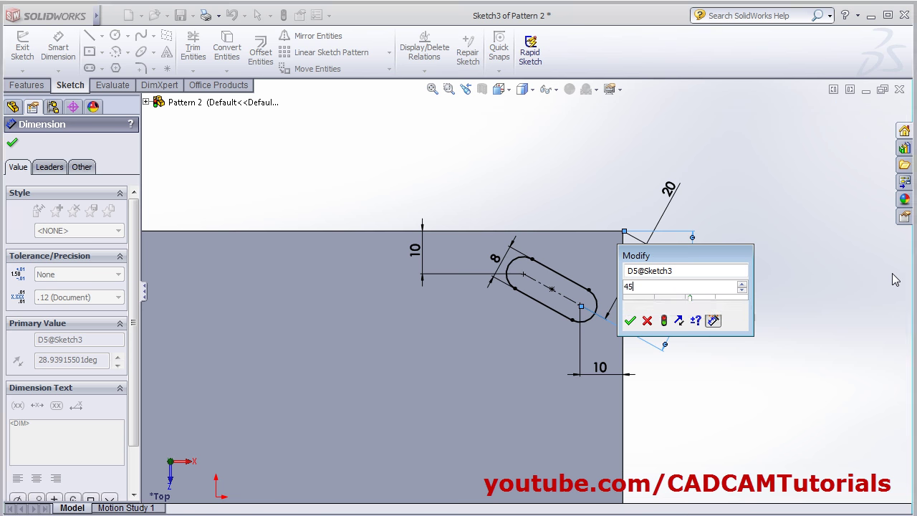
key("Return")
left_click(788, 230)
Exit the sketch and cut the slot with the Through All end condition.
key("f")
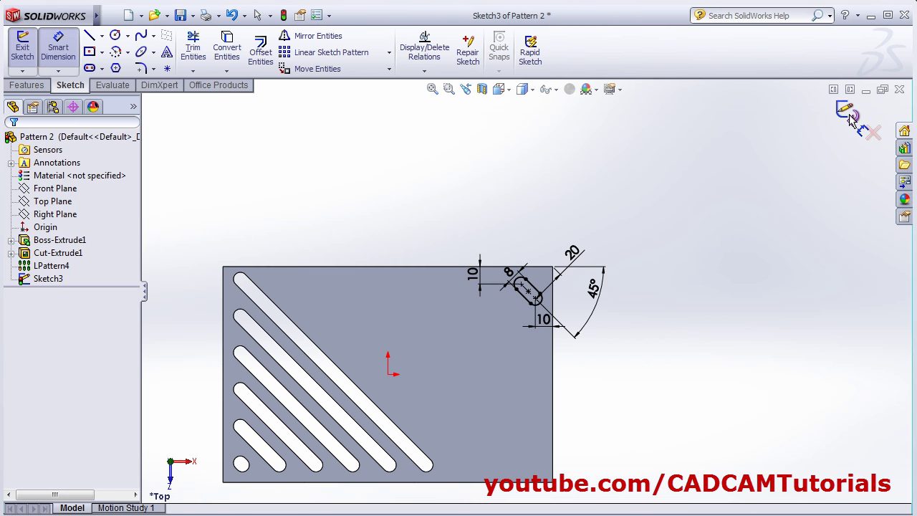
left_click(844, 117)
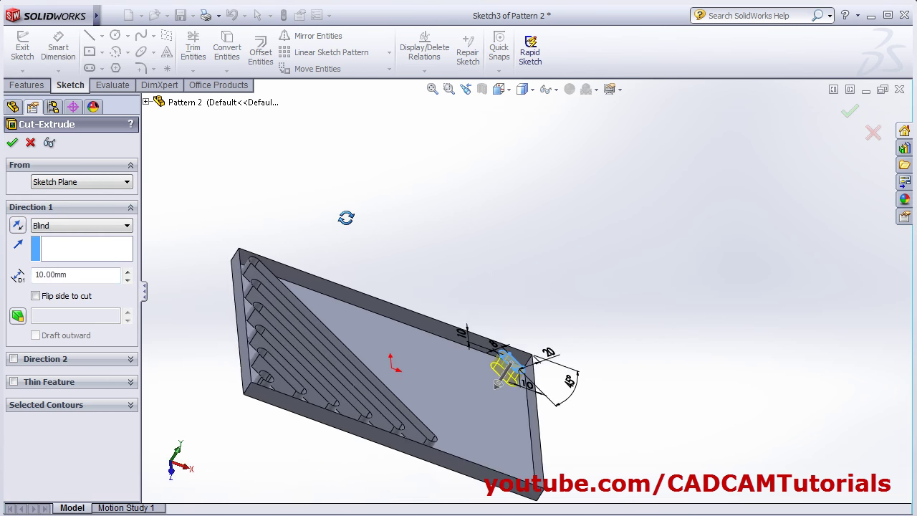
left_click(76, 226)
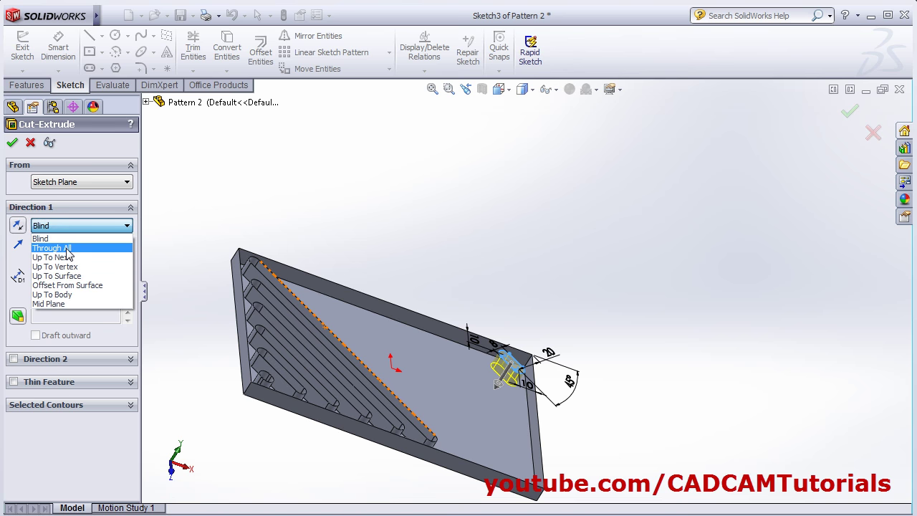
left_click(51, 247)
left_click(13, 144)
Start a Linear Pattern of the new slot cut, using its 20 mm sketch dimension as Direction 1.
left_click(494, 214)
middle_click_drag(495, 213, 469, 256)
scroll(469, 256, "down", 1)
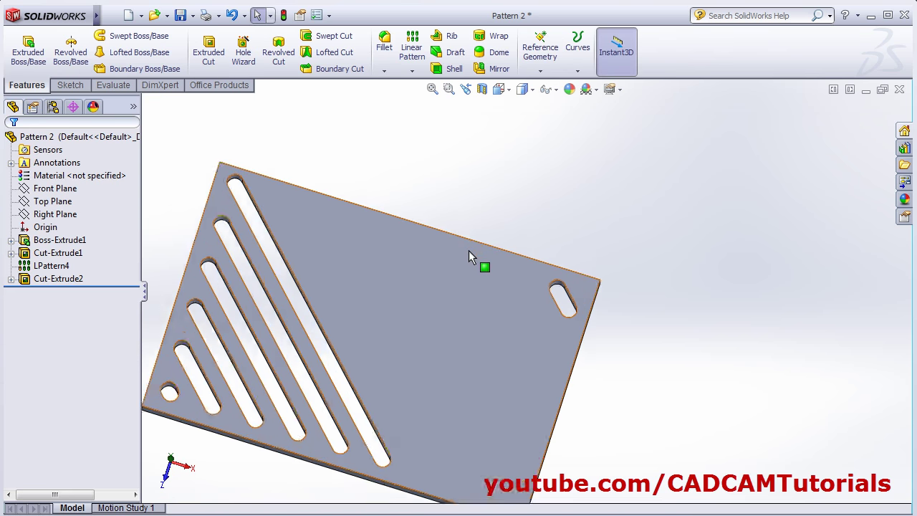
scroll(469, 256, "up", 1)
left_click(41, 283)
left_click(40, 283)
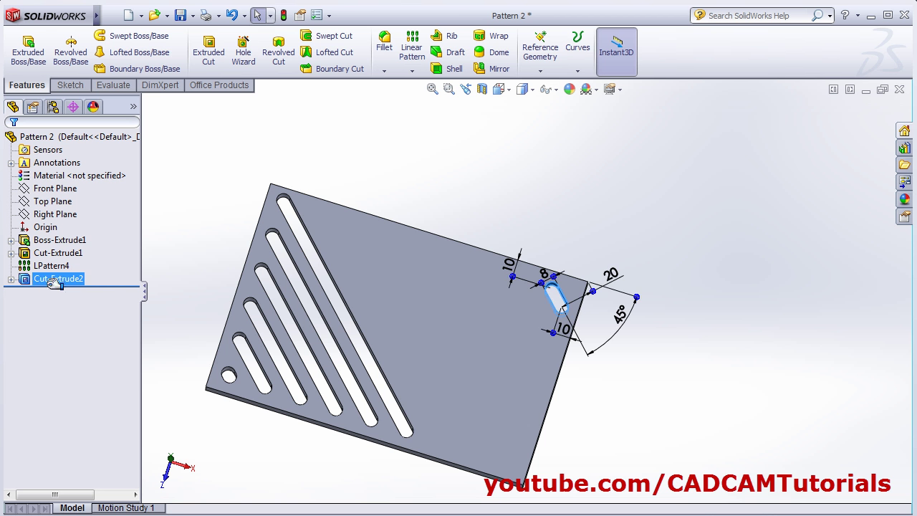
left_click(415, 53)
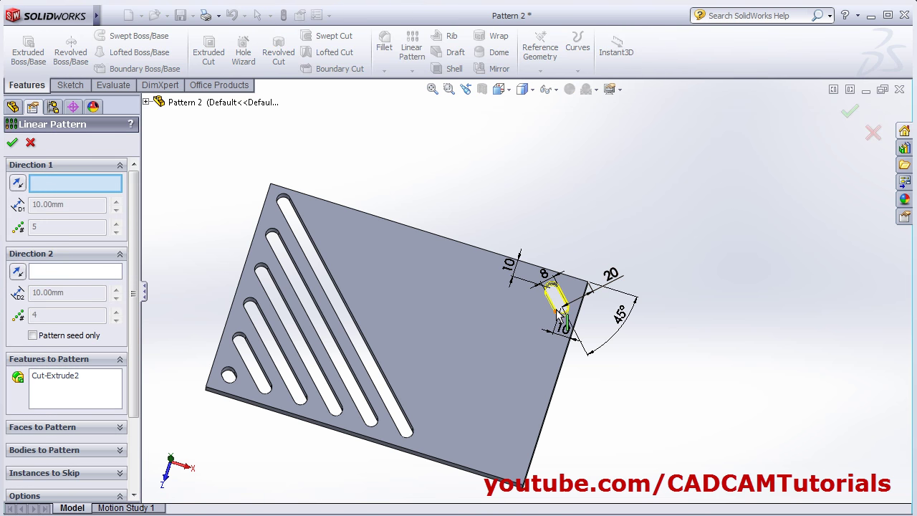
left_click(611, 280)
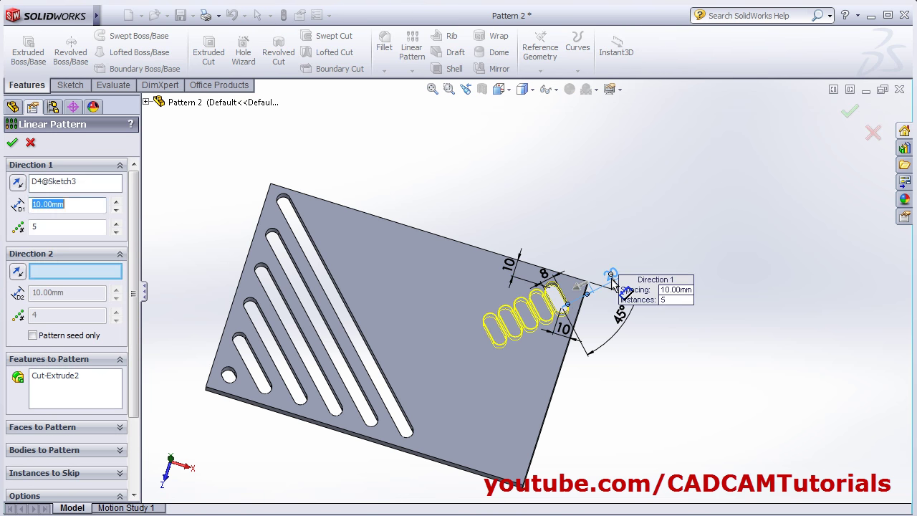
Set Direction 1 of the slot pattern to 6 instances with 15 mm spacing.
scroll(484, 357, "down", 3)
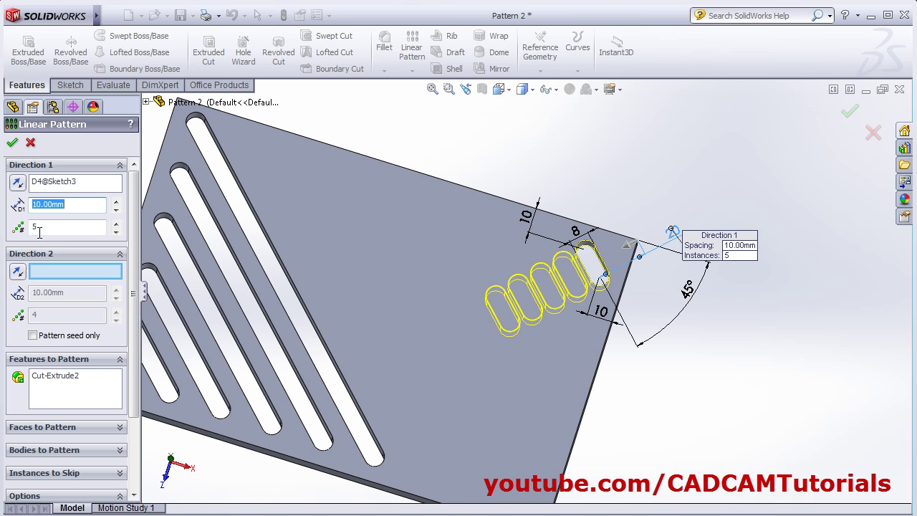
scroll(349, 355, "up", 3)
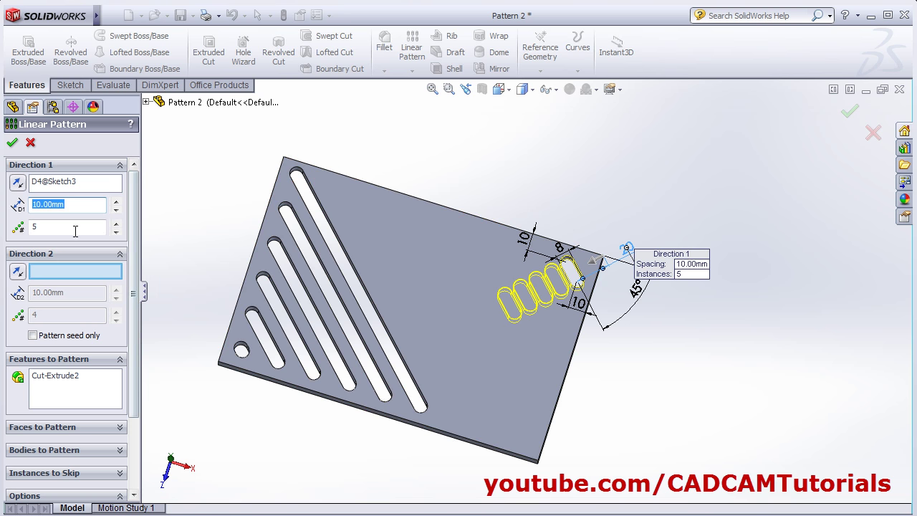
left_click(33, 227)
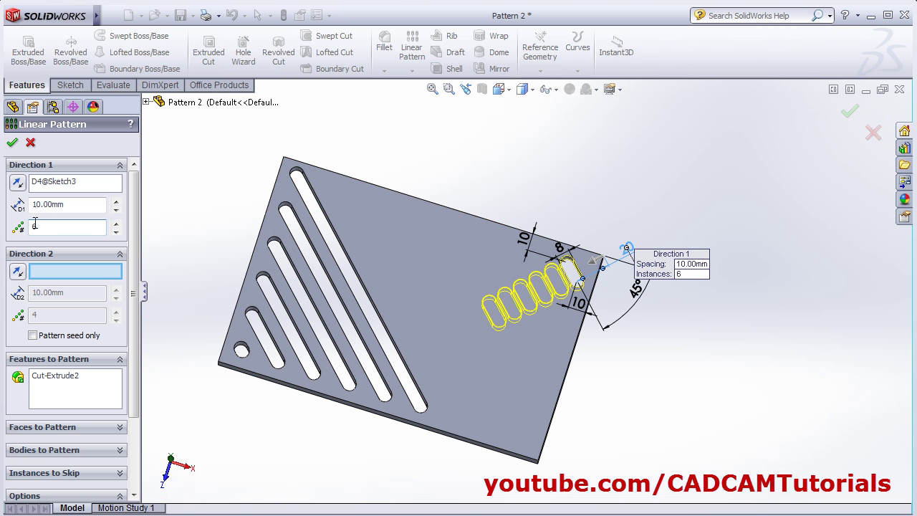
left_click_drag(82, 204, 5, 206)
type("15")
key("Return")
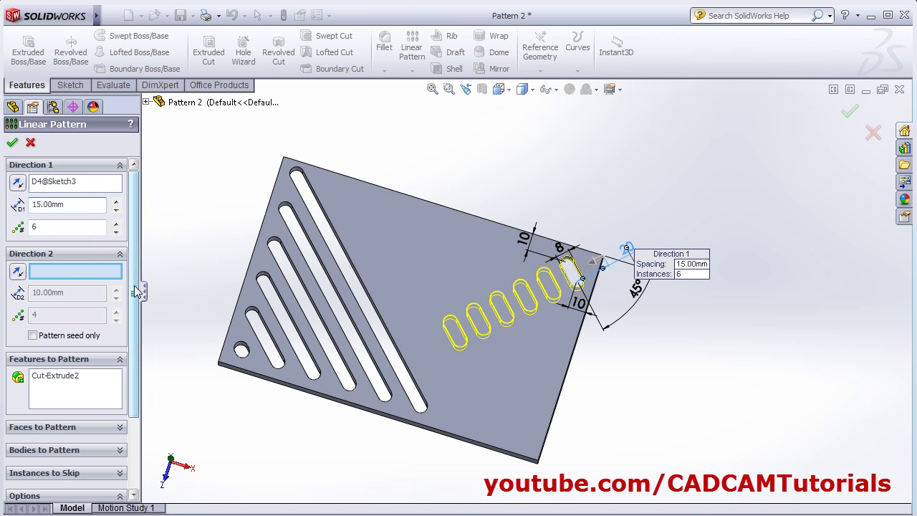
Enable the Vary sketch option for the slot pattern and try to apply it with Geometry pattern enabled.
scroll(134, 288, "down", 3)
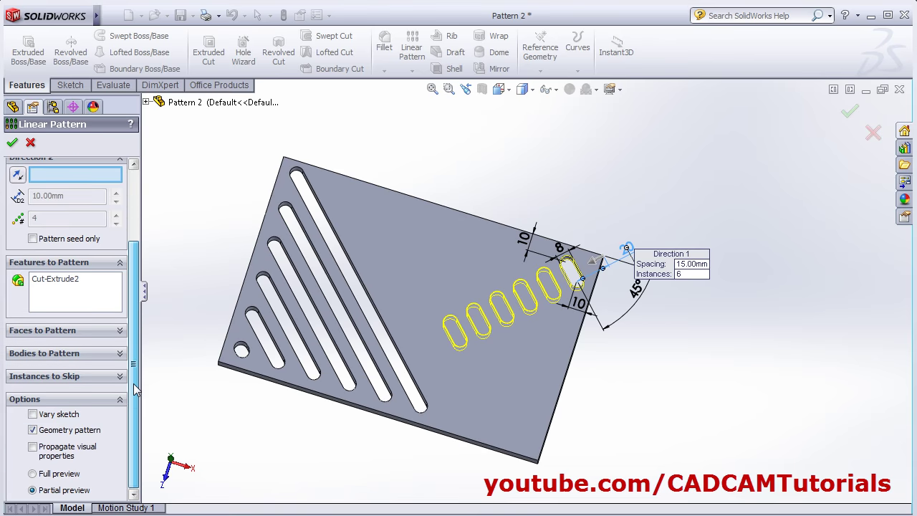
left_click(33, 415)
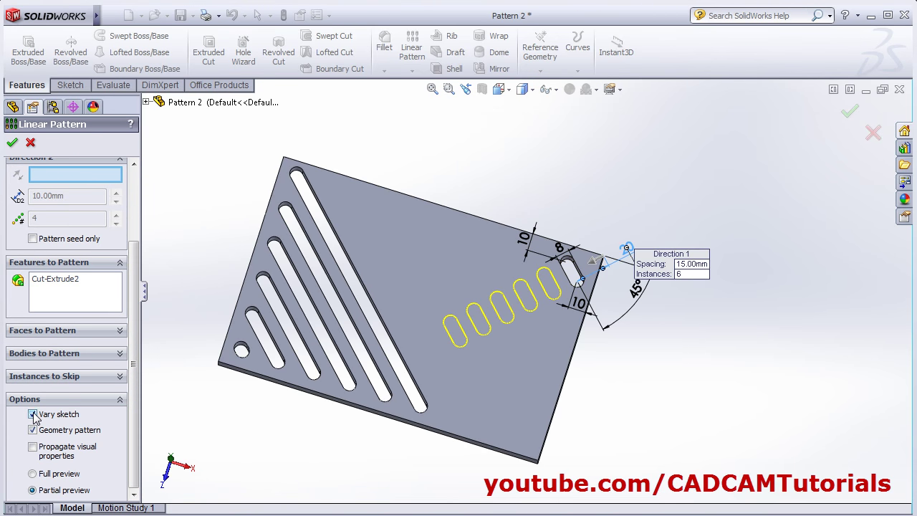
left_click(12, 144)
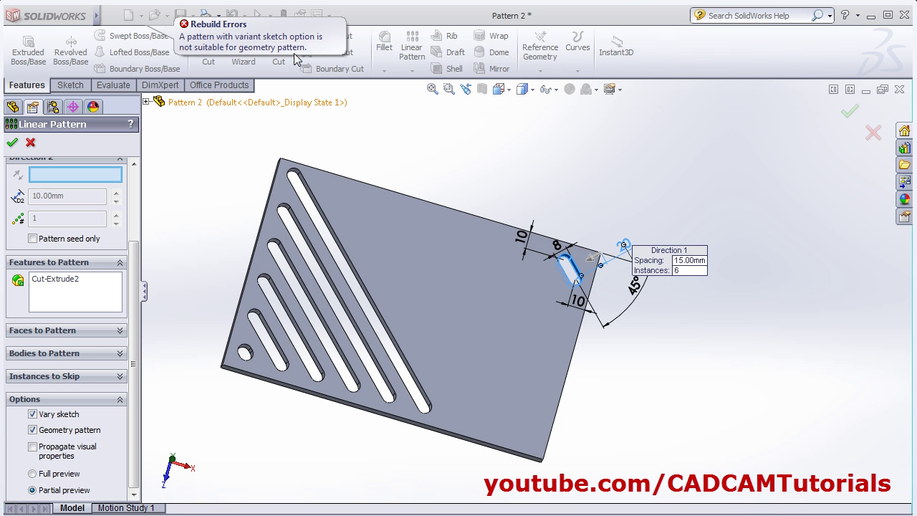
Disable the Geometry pattern option and apply the slot pattern with Vary sketch enabled.
left_click(34, 431)
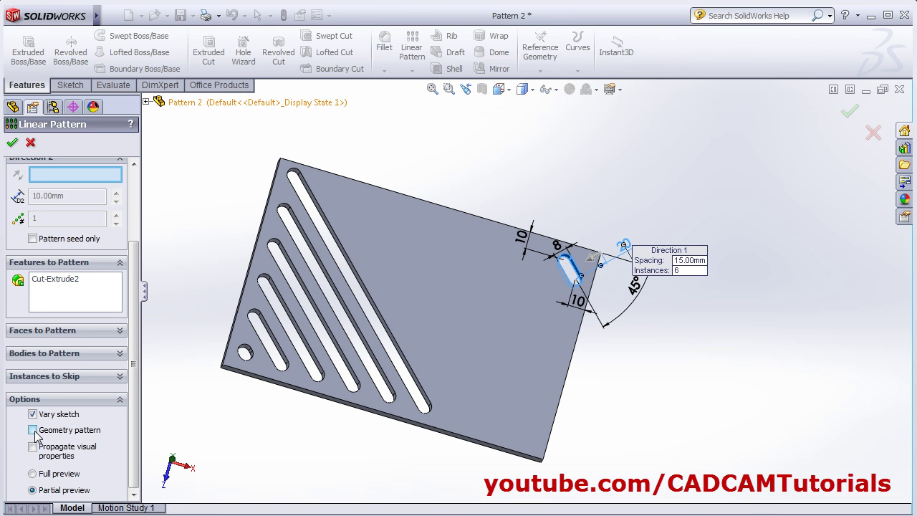
left_click(12, 142)
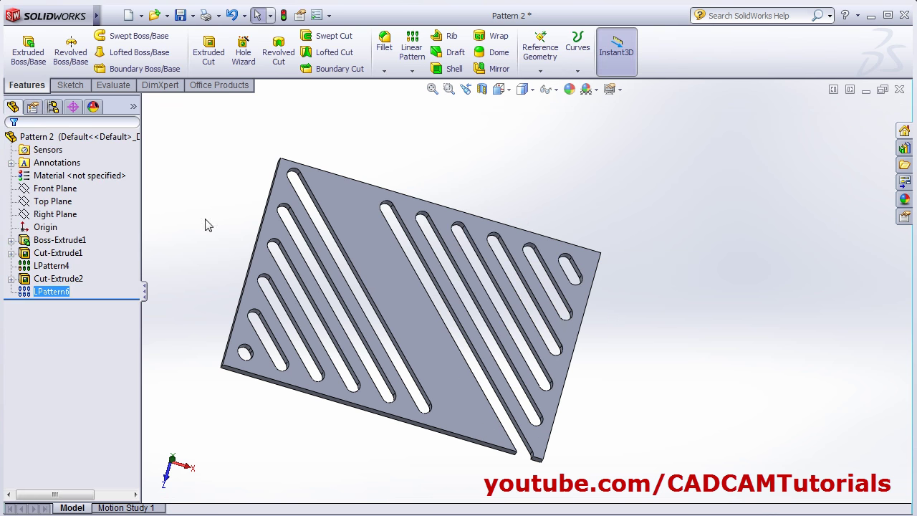
scroll(502, 369, "down", 2)
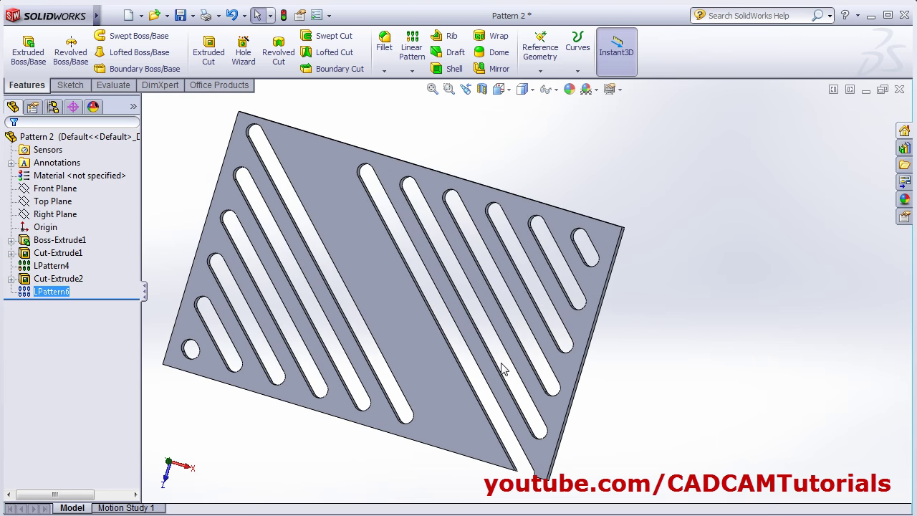
Change the second slot sketch's 20 mm dimension to 15 mm and rebuild the part to update the pattern.
scroll(501, 369, "up", 1)
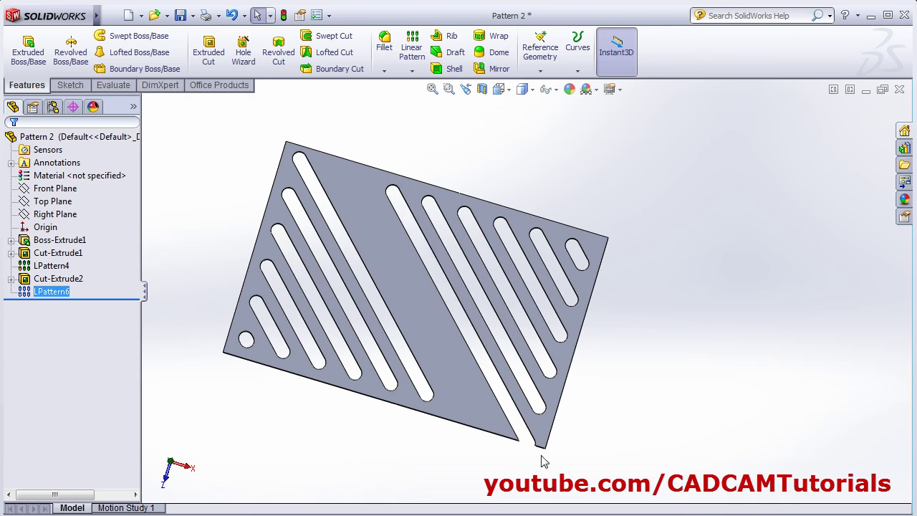
middle_click_drag(465, 426, 460, 410)
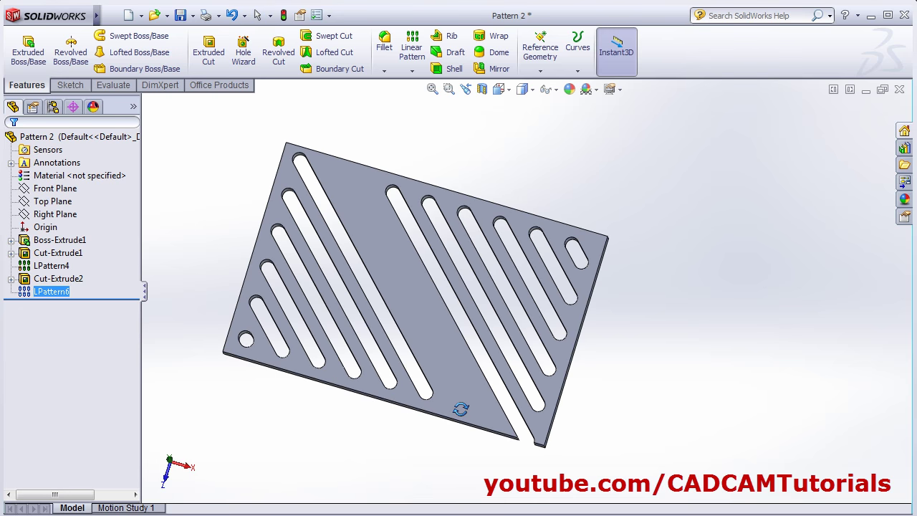
left_click(29, 279)
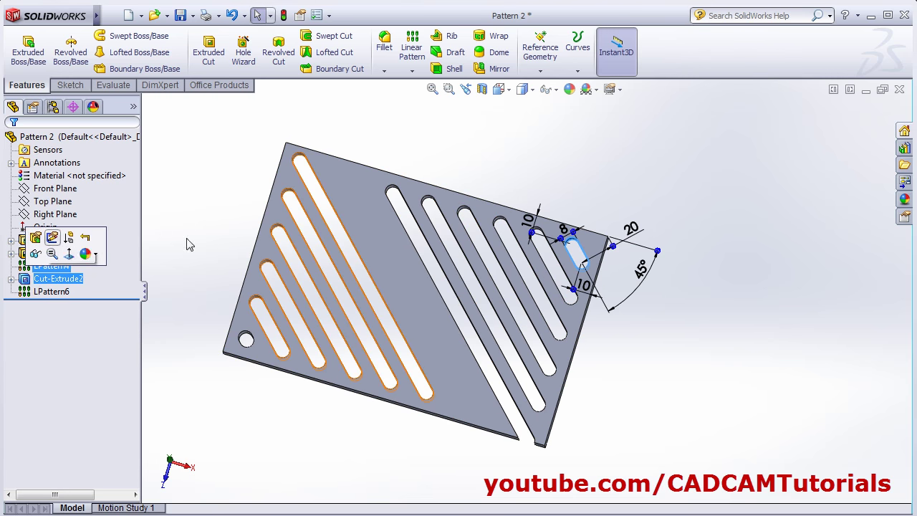
double_click(631, 228)
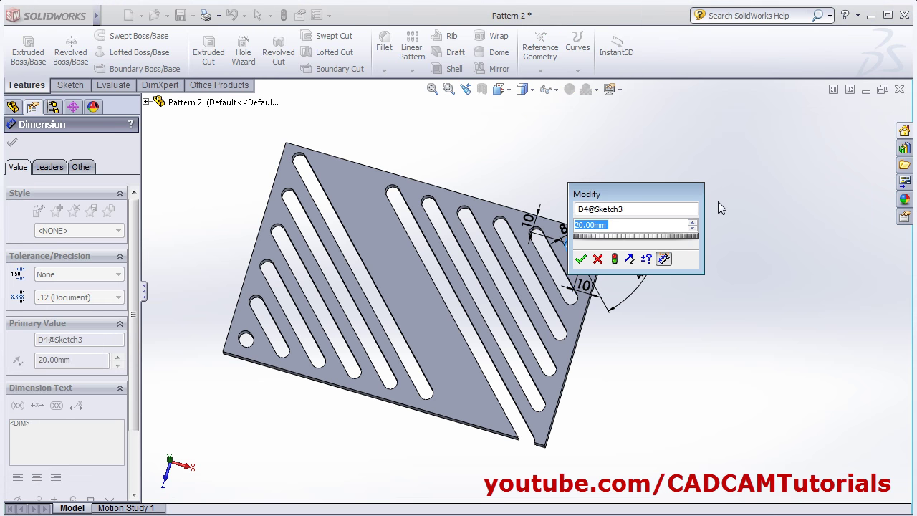
type("15")
key("Return")
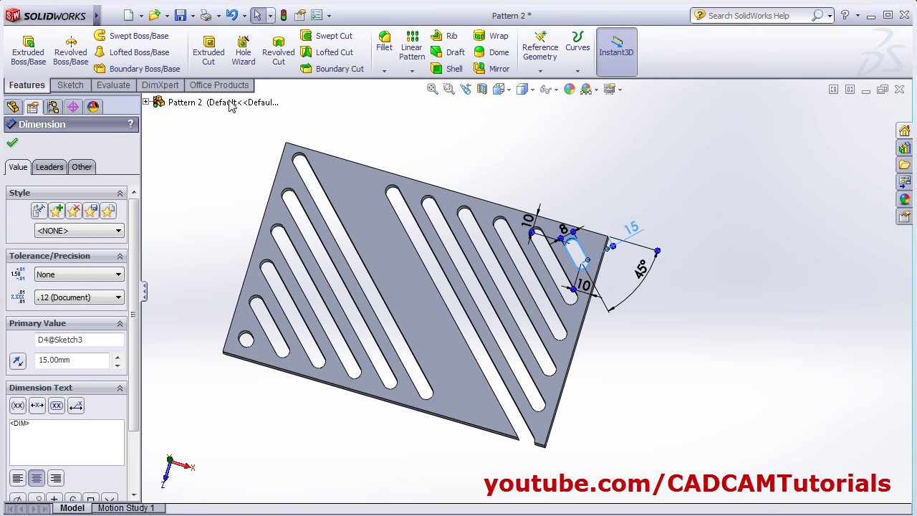
left_click(282, 17)
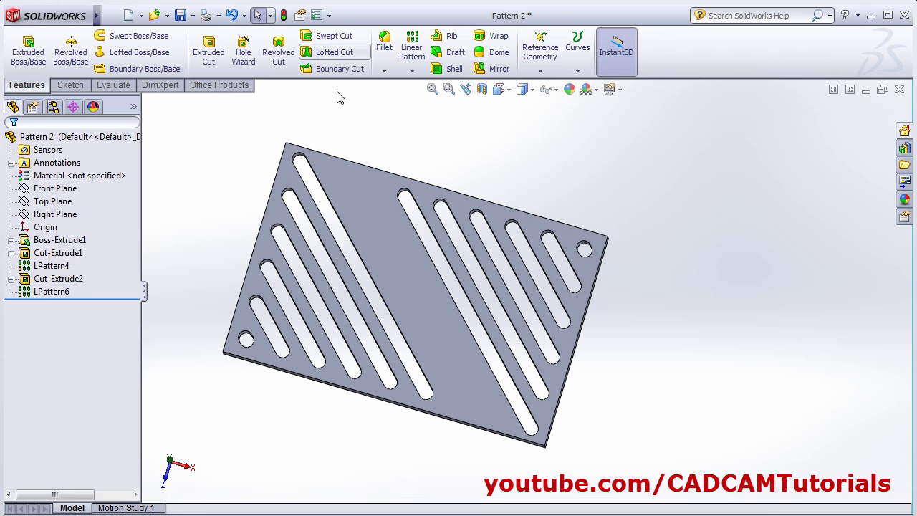
middle_click_drag(388, 387, 382, 413)
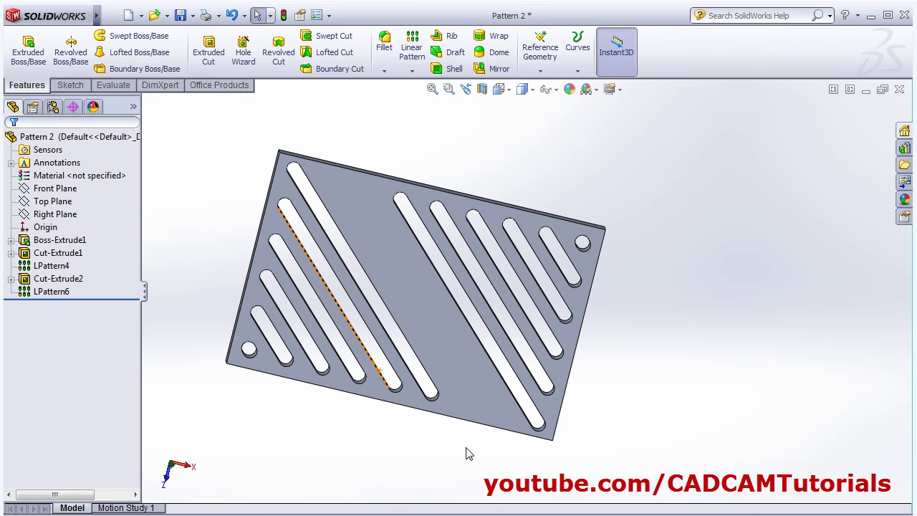
Switch to the Pattern 3 part and start a Circular Pattern of the hole cut, using the cylinder's outer face as the axis.
key("ctrl+Tab")
key("ctrl+Tab")
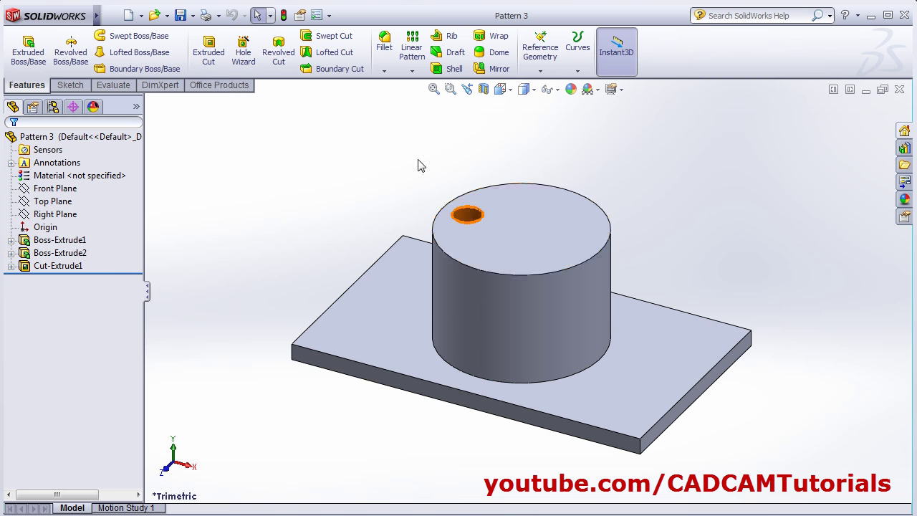
left_click(412, 70)
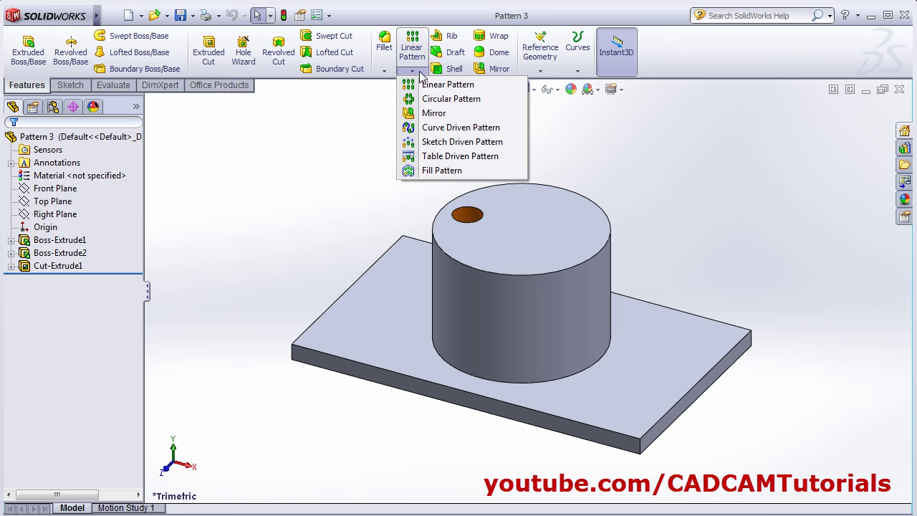
left_click(442, 101)
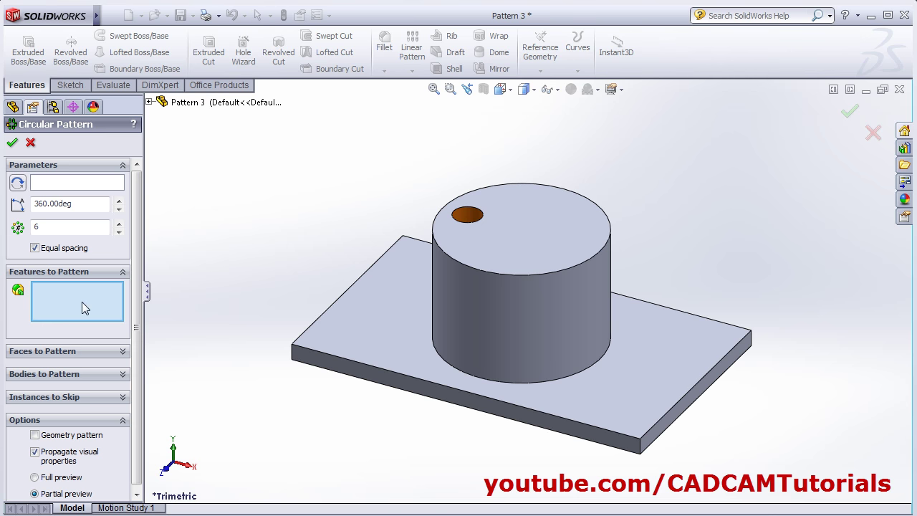
left_click(469, 215)
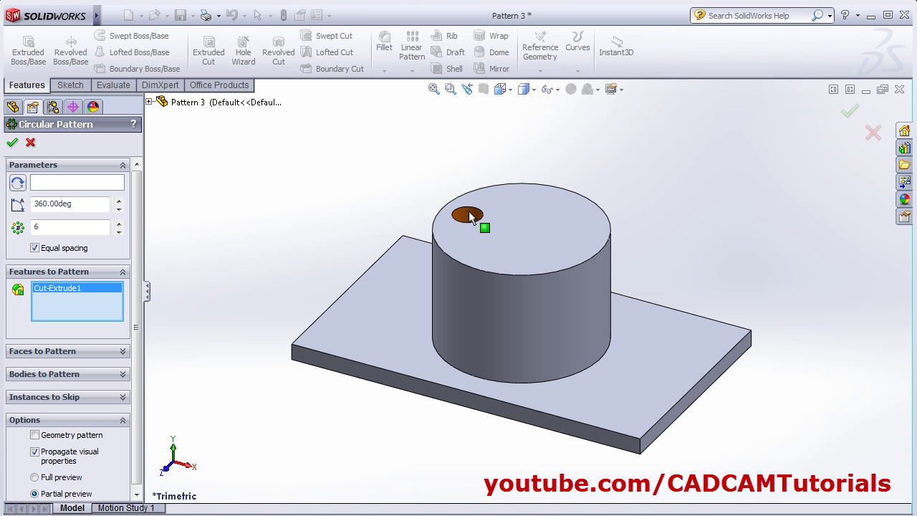
left_click(60, 188)
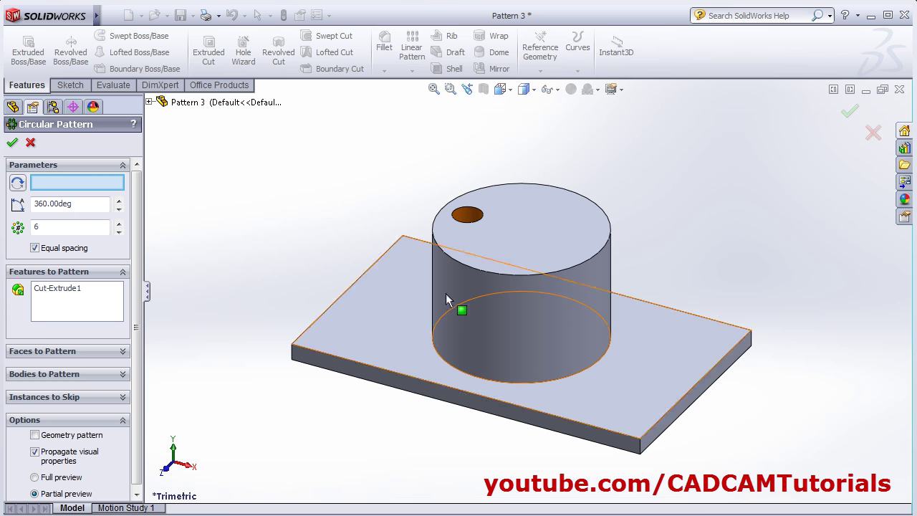
left_click(539, 307)
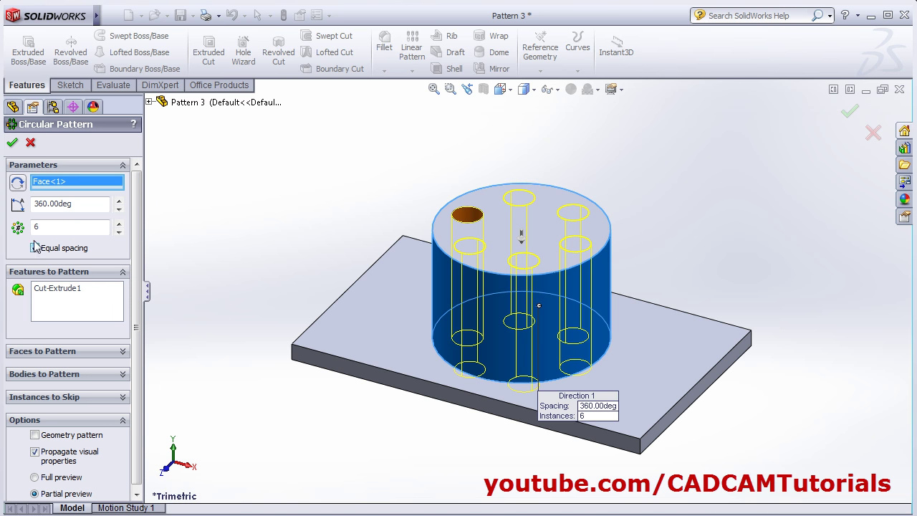
middle_click_drag(430, 232, 447, 275)
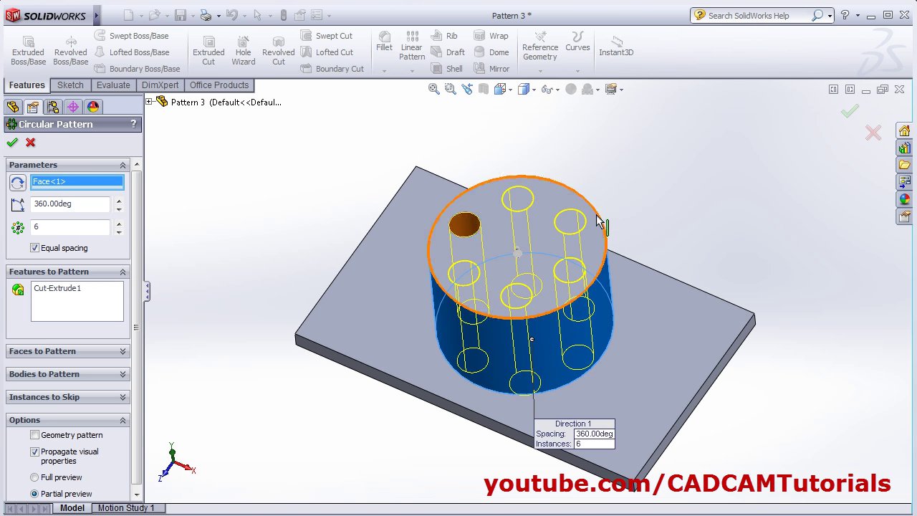
middle_click_drag(378, 281, 373, 305)
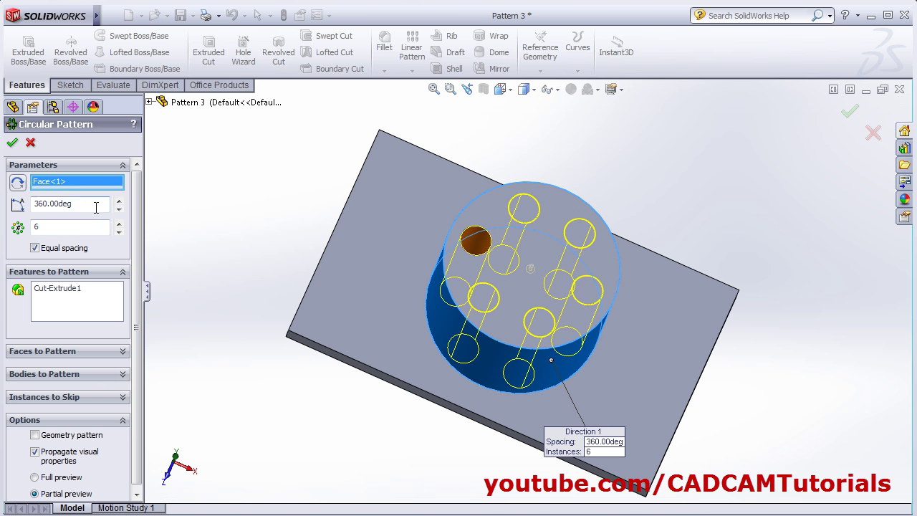
Set the circular pattern's total angle to 180 degrees.
left_click_drag(96, 207, 2, 210)
type("180")
key("Return")
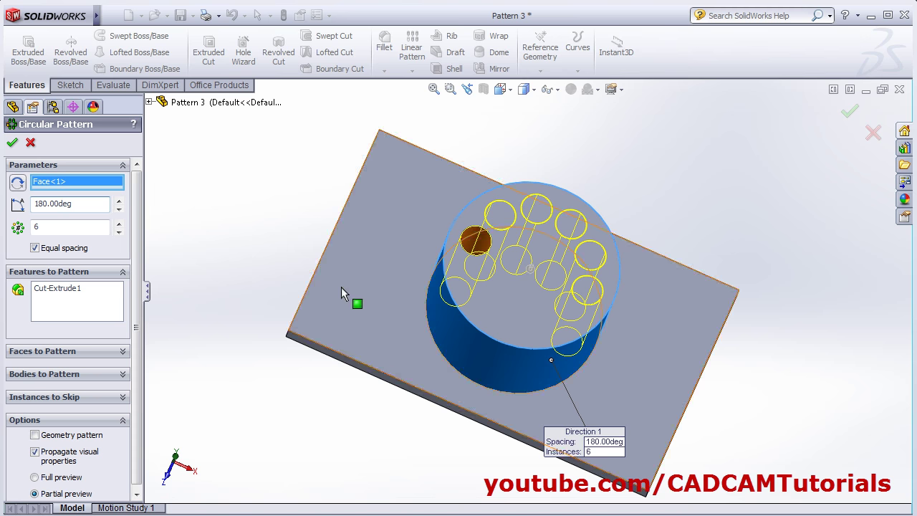
middle_click_drag(318, 208, 308, 231)
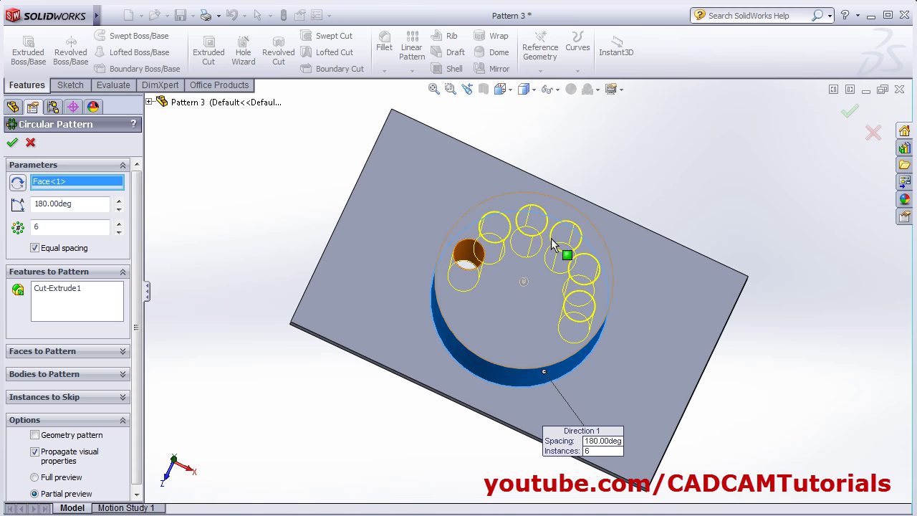
Reverse the circular pattern's rotation direction back and forth to compare both layouts.
left_click(18, 186)
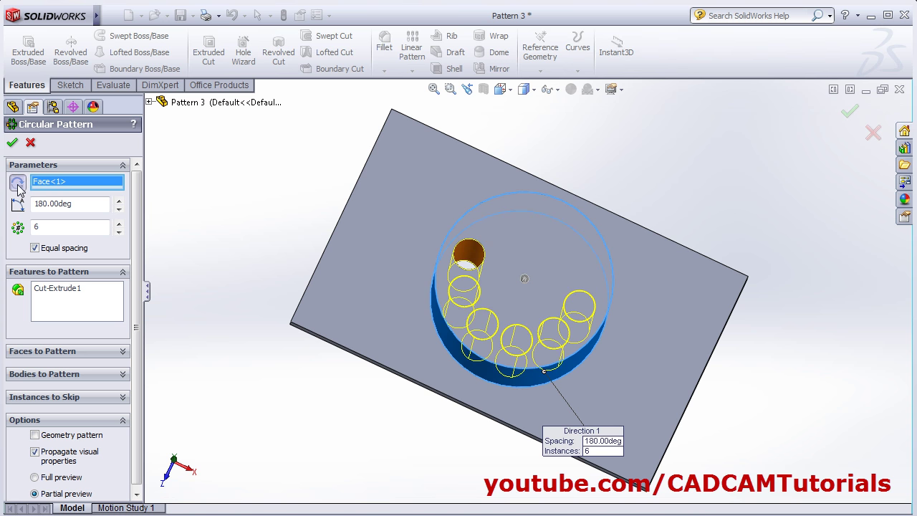
left_click(18, 186)
left_click(18, 186)
left_click(18, 186)
middle_click_drag(407, 264, 410, 246)
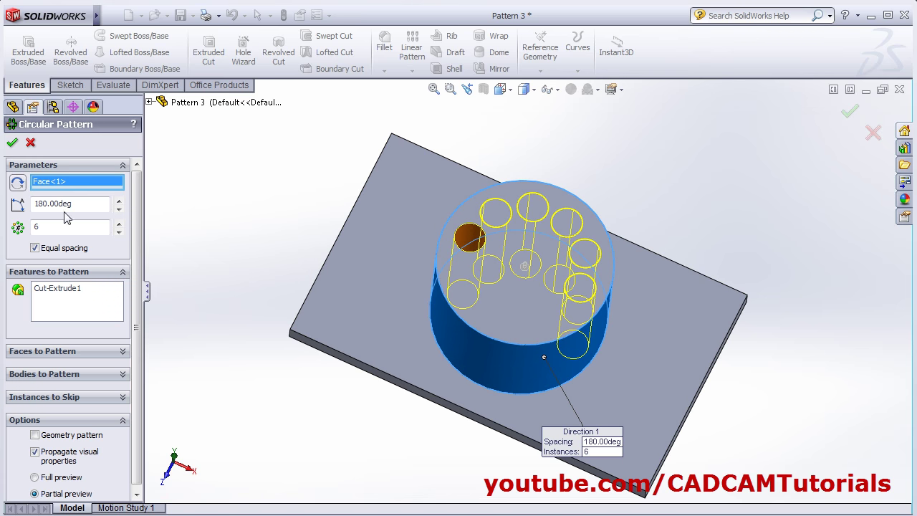
Set the circular pattern's total angle to 360 degrees.
left_click_drag(73, 204, 18, 209)
type("360")
key("Return")
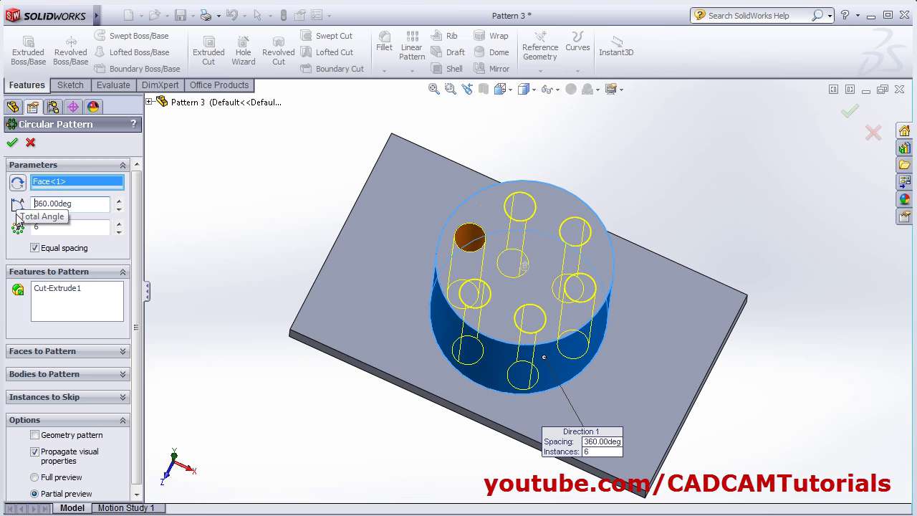
middle_click_drag(378, 278, 382, 310)
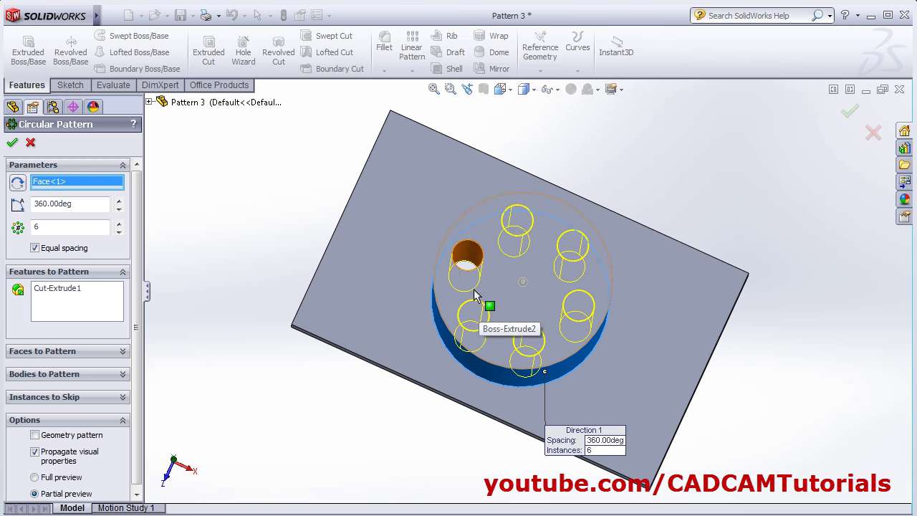
Disable Equal spacing for the circular pattern and set the angle between instances to 30 degrees.
left_click(36, 248)
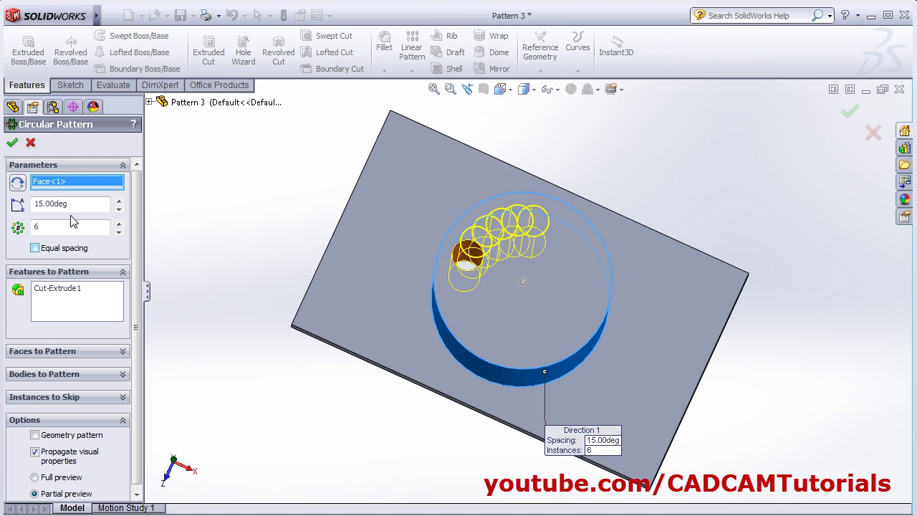
left_click_drag(89, 203, 6, 203)
type("30")
middle_click_drag(280, 255, 280, 221)
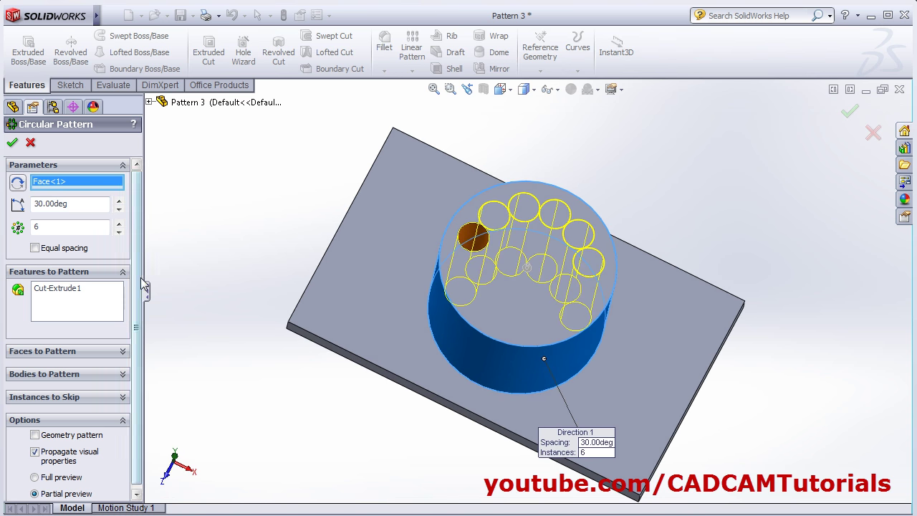
Skip the third instance of the circular pattern.
scroll(141, 278, "down", 1)
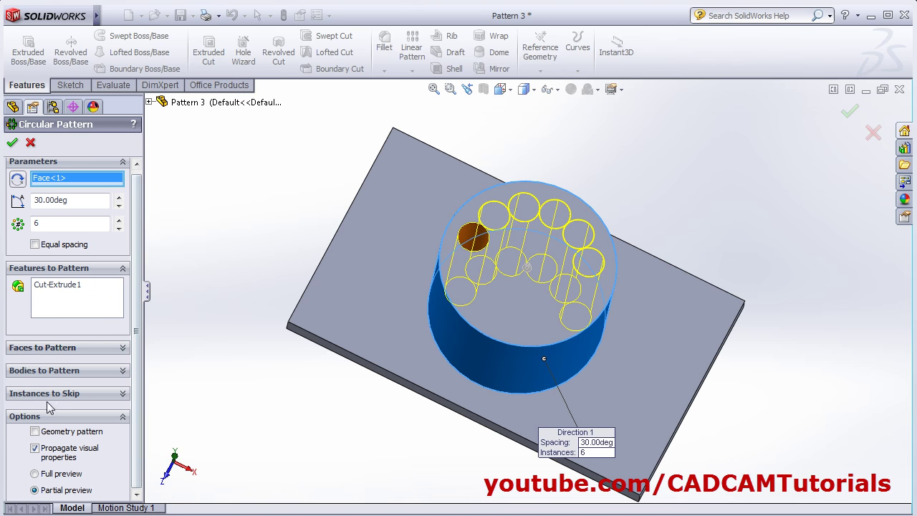
left_click(123, 395)
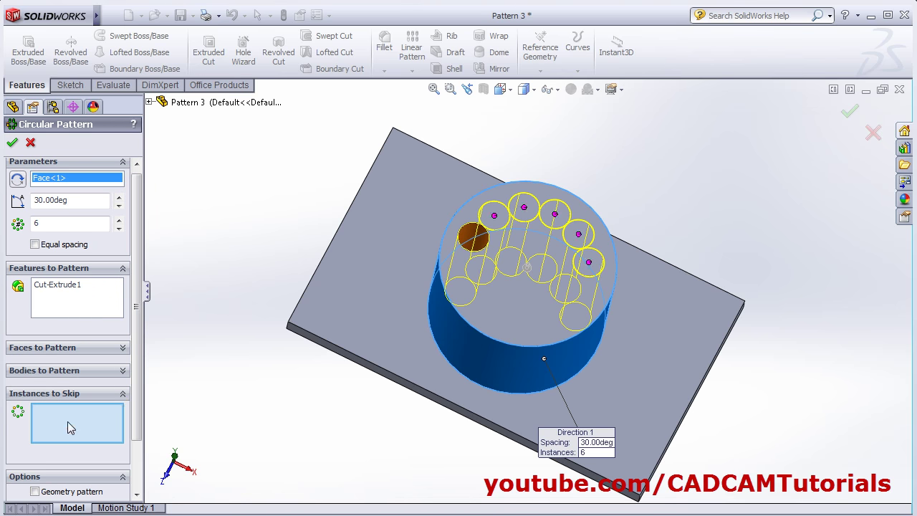
left_click(524, 208)
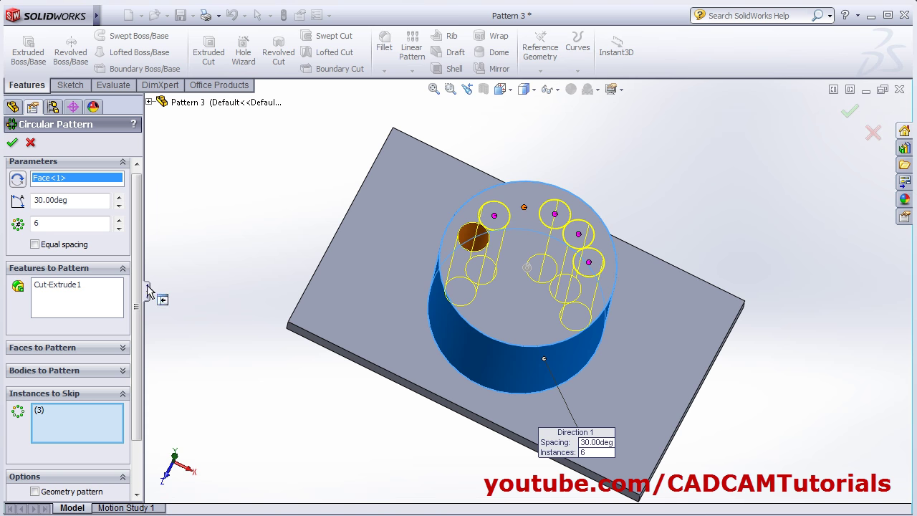
Apply the circular pattern with eight equally spaced holes around the cylinder.
scroll(134, 426, "down", 3)
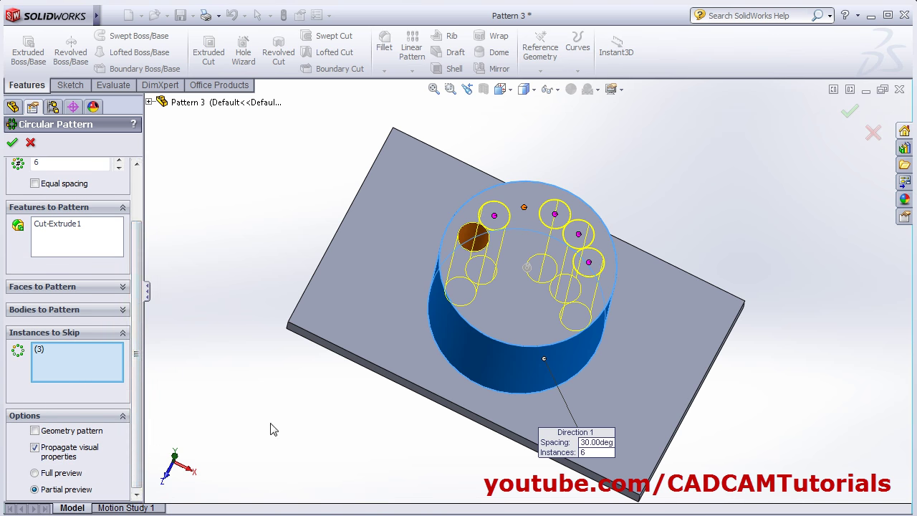
left_click(12, 143)
middle_click_drag(378, 317, 373, 294)
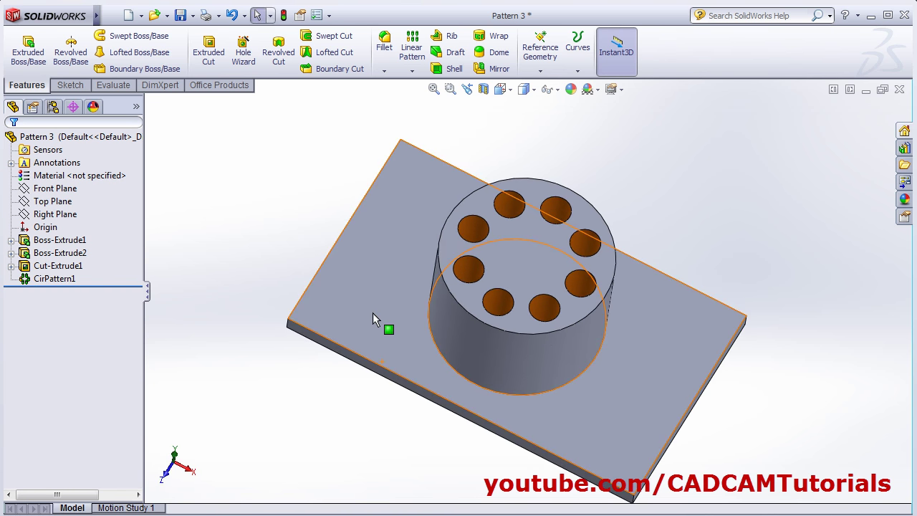
Switch to the Pattern 4 part with the curved top face.
key("ctrl+Tab")
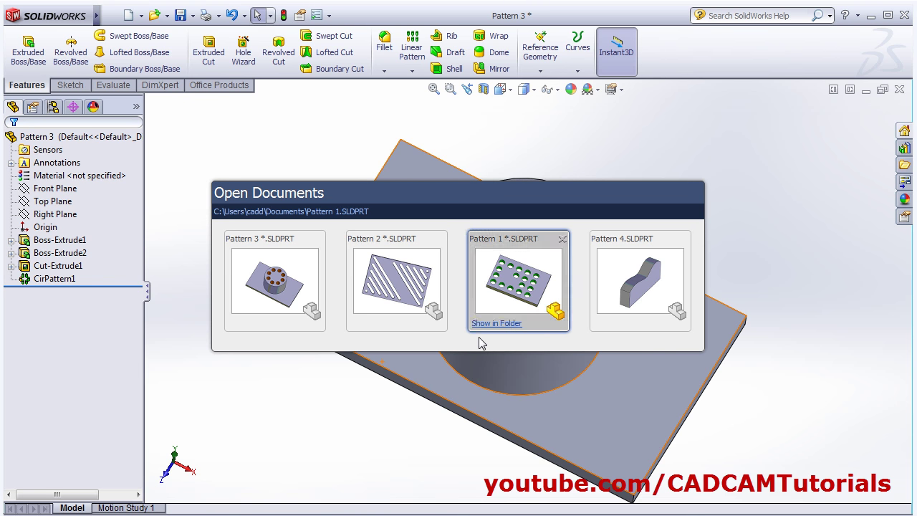
left_click(411, 71)
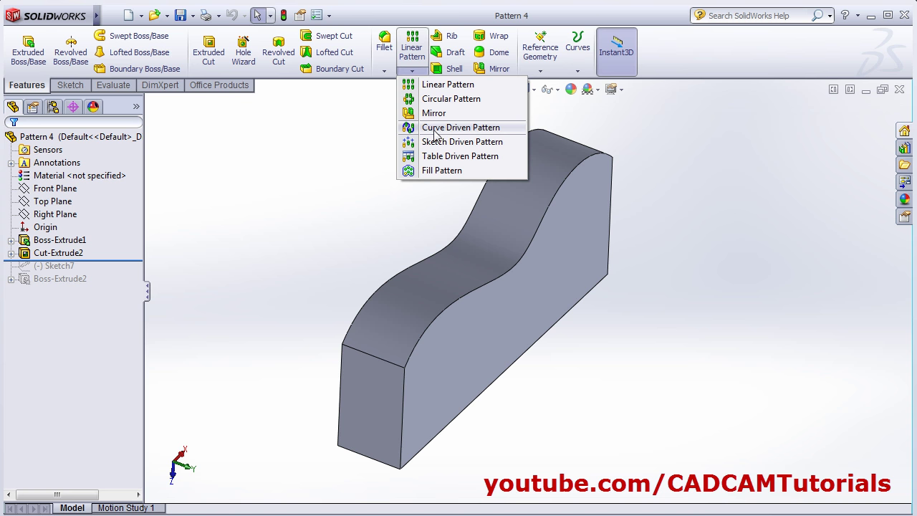
left_click(349, 228)
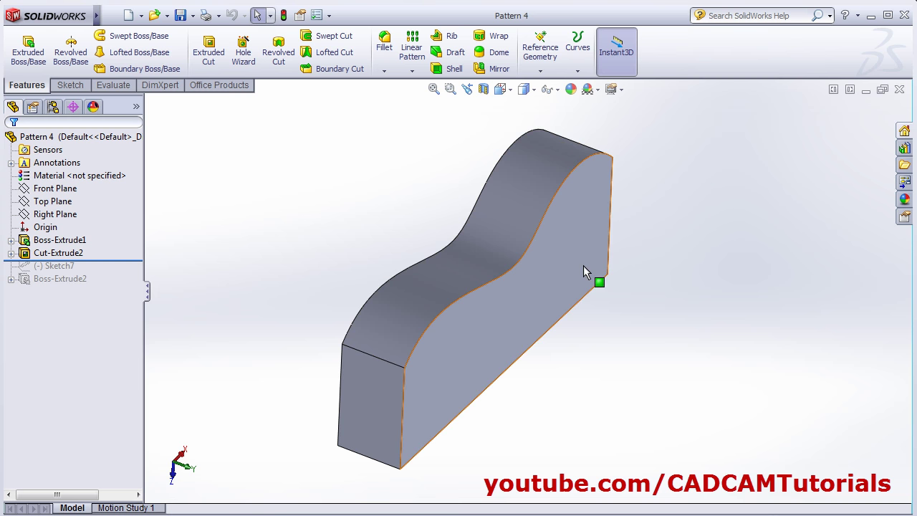
scroll(583, 265, "down", 2)
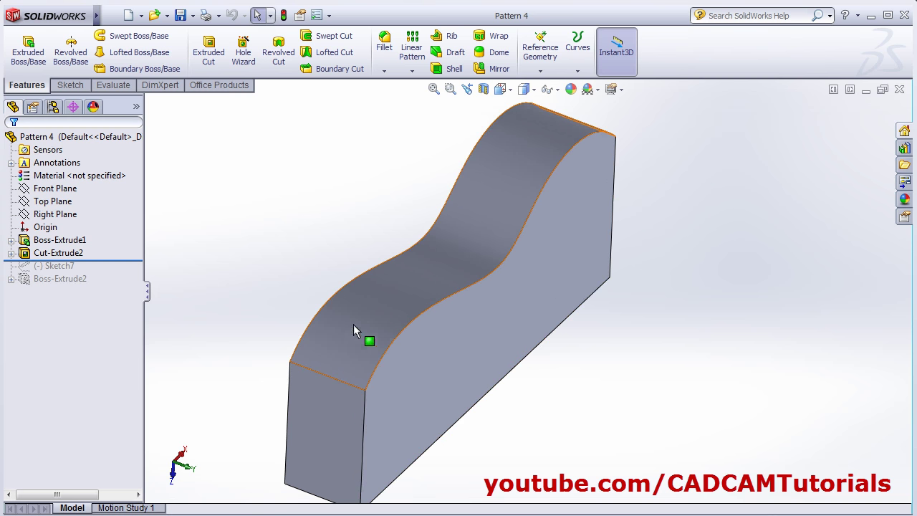
scroll(514, 299, "up", 2)
scroll(495, 324, "down", 2)
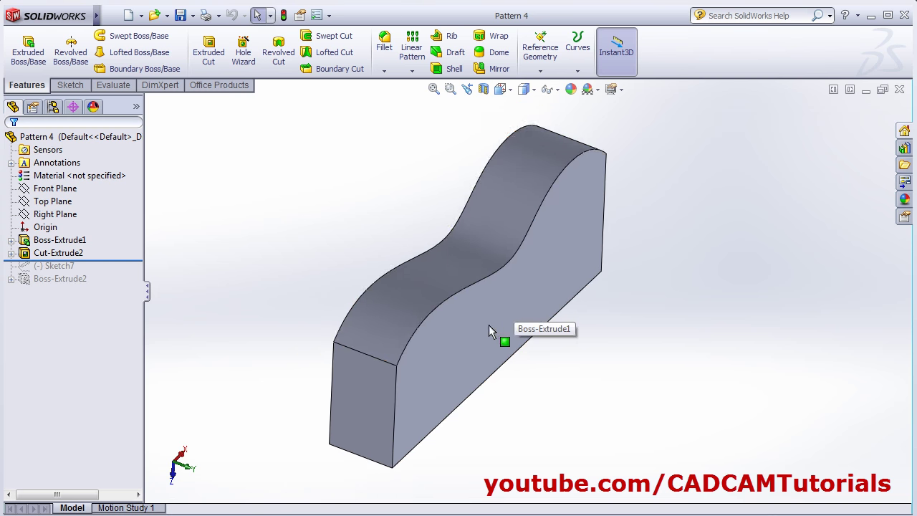
Roll the model back before Cut-Extrude2 to view the plain block, and roll it forward to include the cut again.
left_click(77, 256)
left_click_drag(115, 261, 119, 247)
key("f")
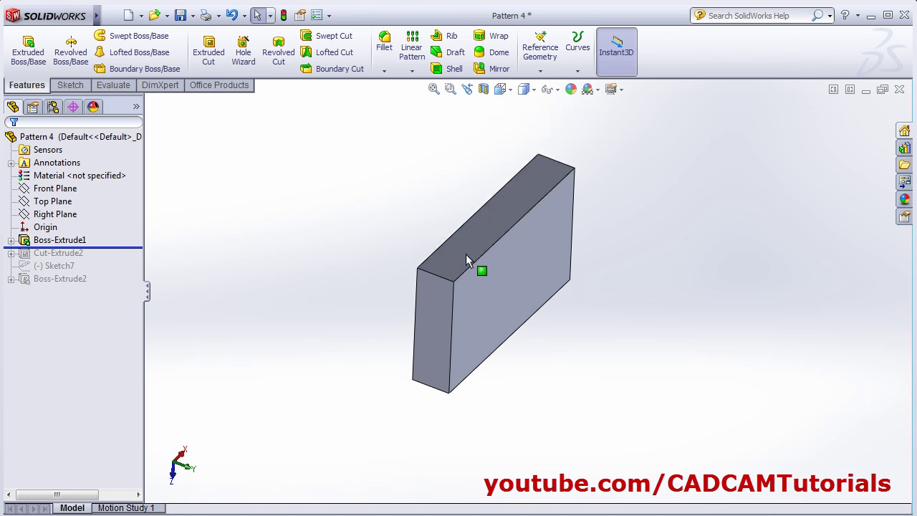
left_click_drag(115, 260, 115, 261)
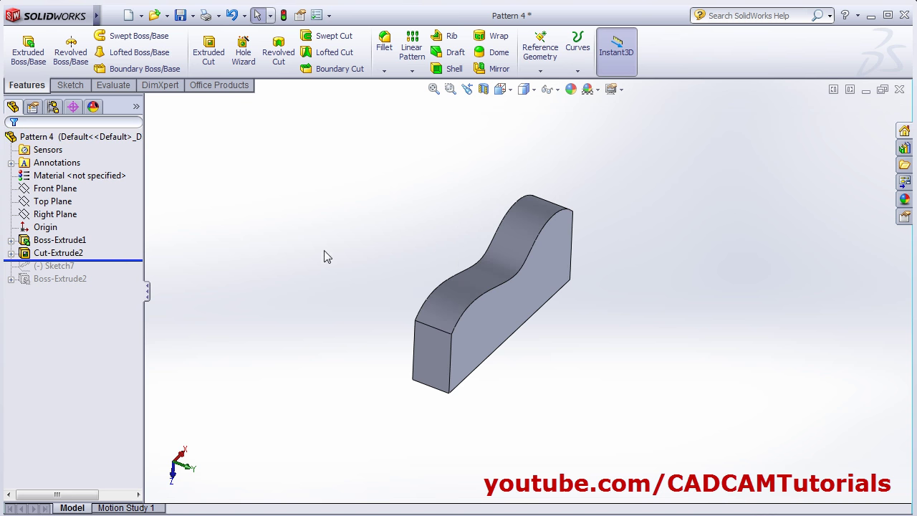
Expand Cut-Extrude2 and examine its sketch profile against the curved block.
left_click(11, 253)
left_click(68, 266)
middle_click_drag(366, 315, 359, 301)
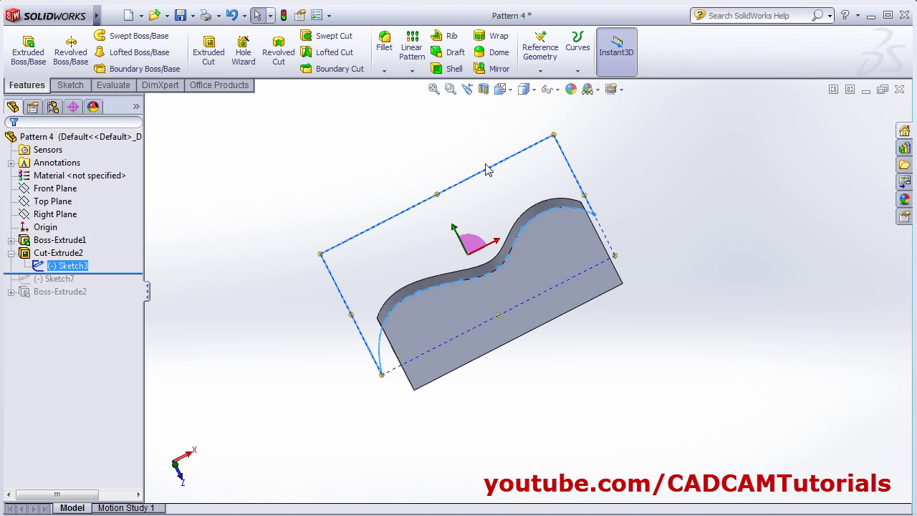
mouse_move(542, 273)
middle_mouse_down()
mouse_move(311, 221)
mouse_move(342, 245)
middle_mouse_up()
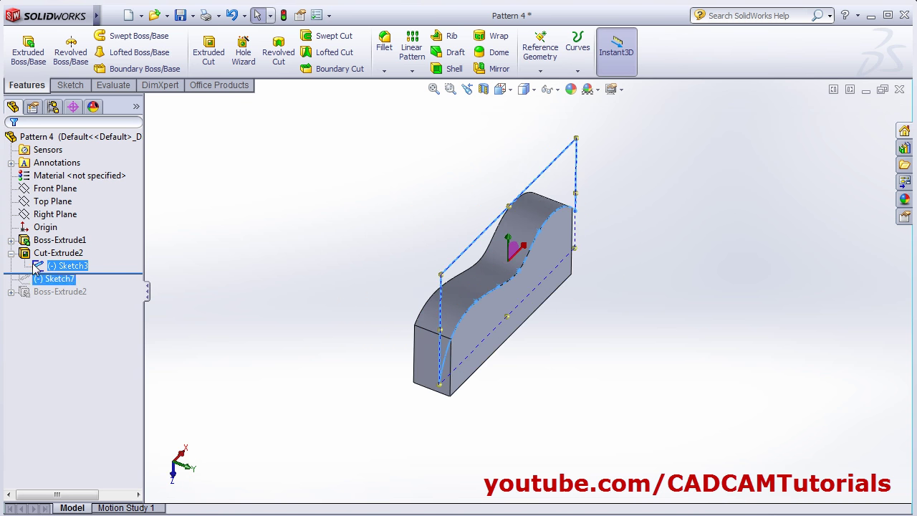
left_click(206, 262)
mouse_move(205, 262)
middle_mouse_down()
mouse_move(317, 280)
mouse_move(514, 273)
mouse_move(468, 343)
middle_mouse_up()
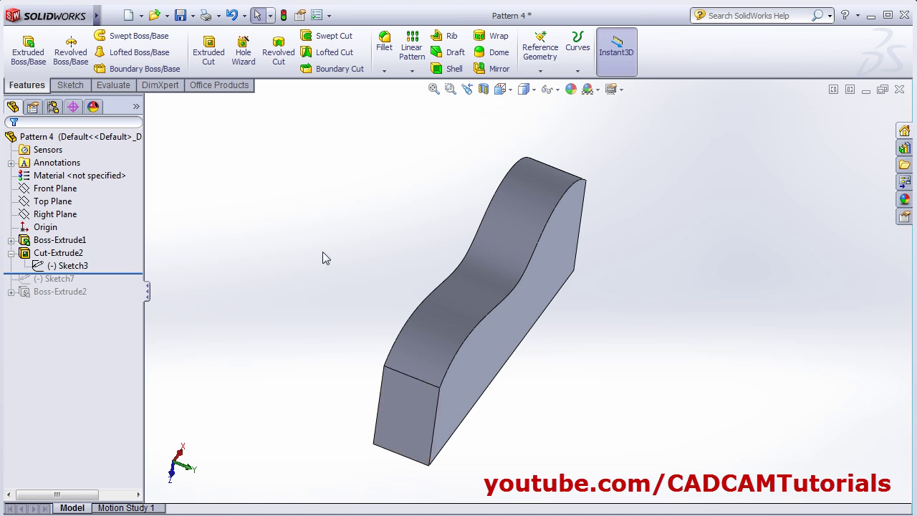
Start a new sketch on the Top Plane and orient the view normal to it.
left_click(71, 85)
left_click(22, 44)
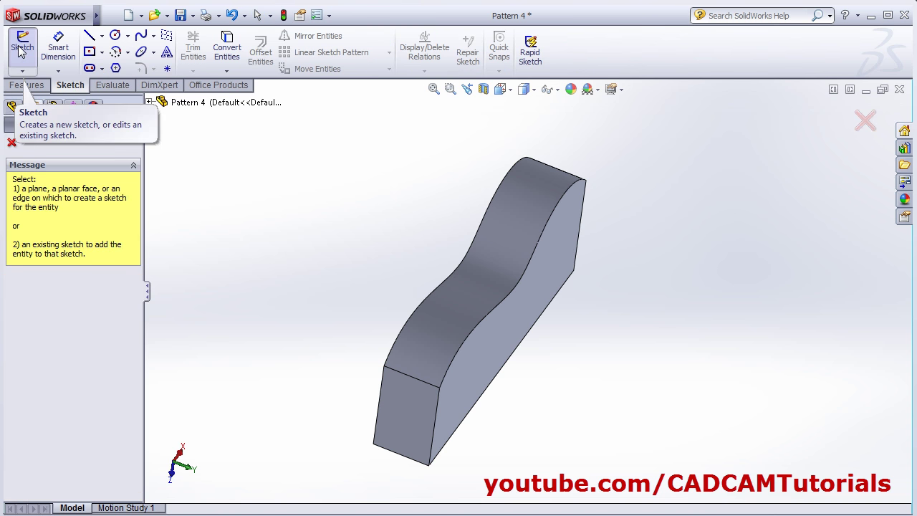
left_click(148, 103)
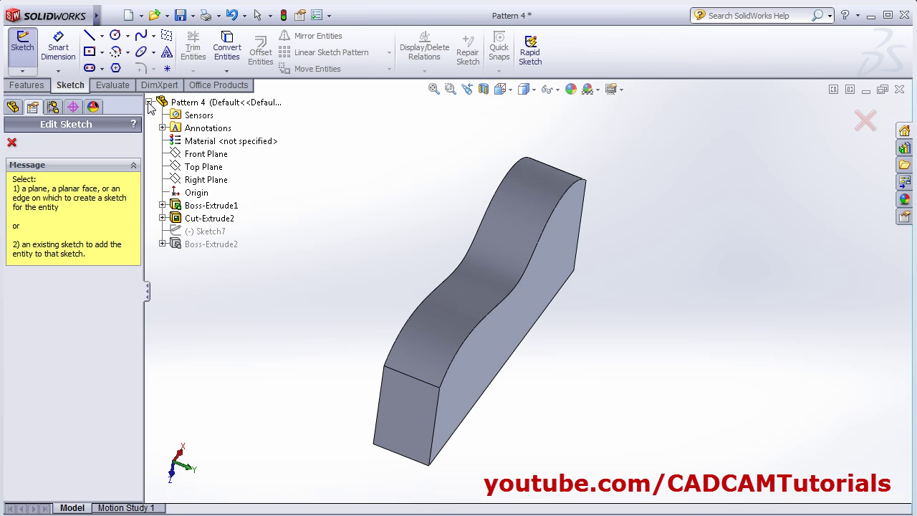
left_click(197, 172)
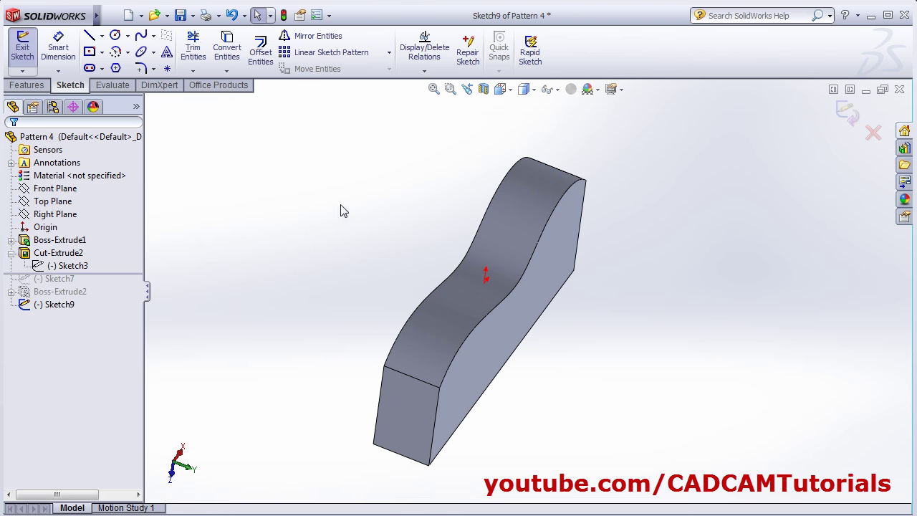
left_click(502, 89)
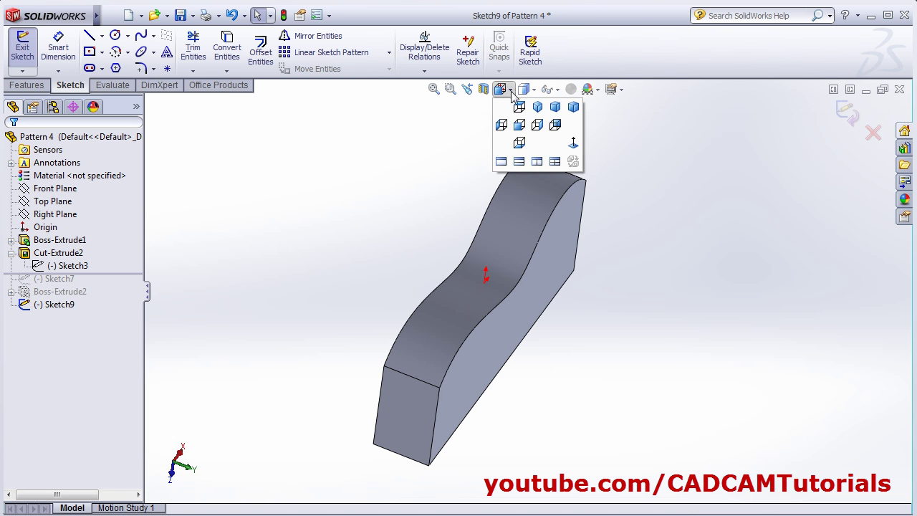
left_click(573, 149)
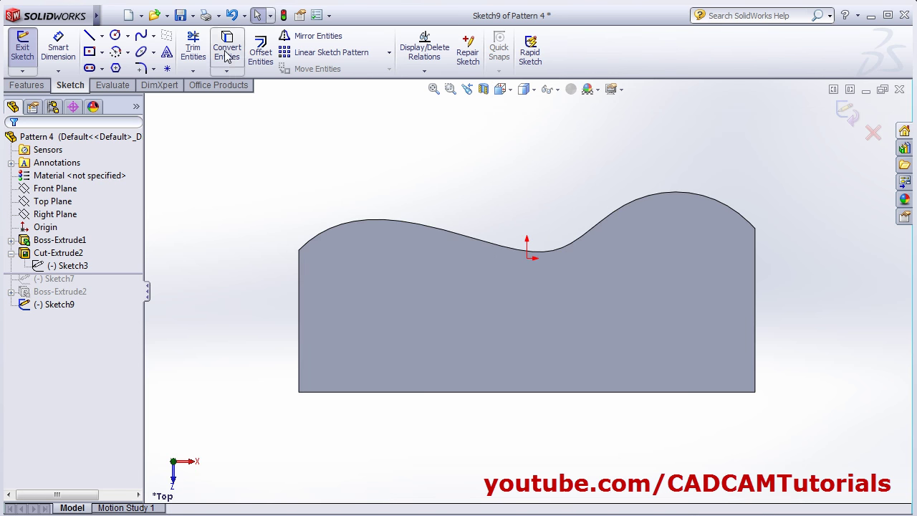
Convert the block's curved upper edge into a sketch spline and finish the sketch.
left_click(233, 57)
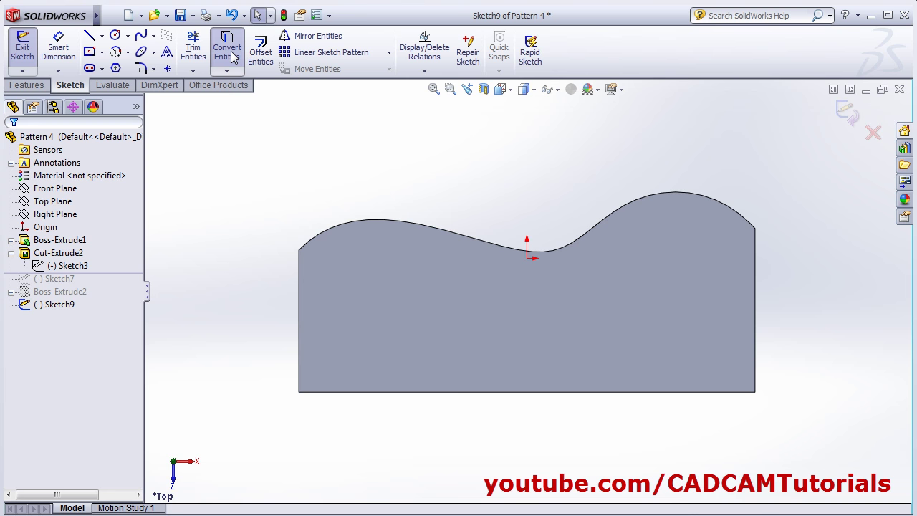
left_click(435, 230)
middle_click_drag(367, 166, 367, 166)
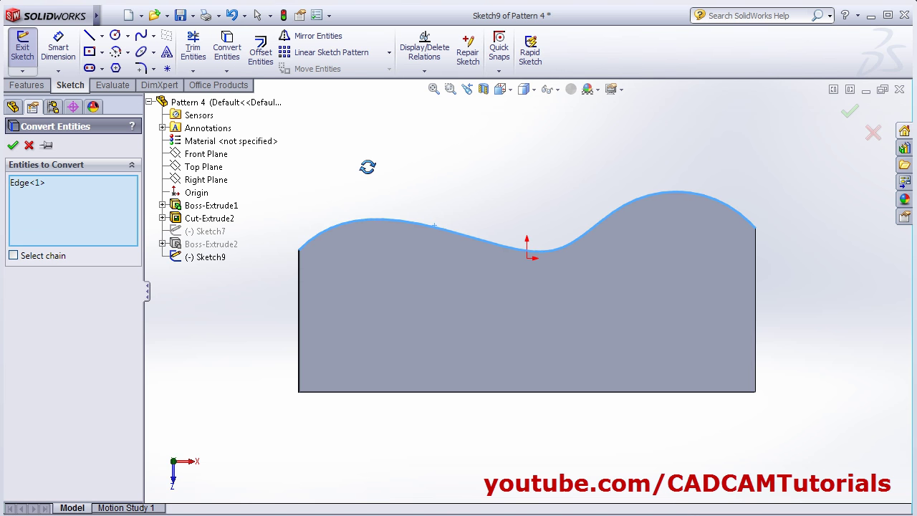
left_click(14, 148)
mouse_move(287, 204)
middle_mouse_down()
mouse_move(328, 208)
mouse_move(354, 272)
mouse_move(334, 306)
middle_mouse_up()
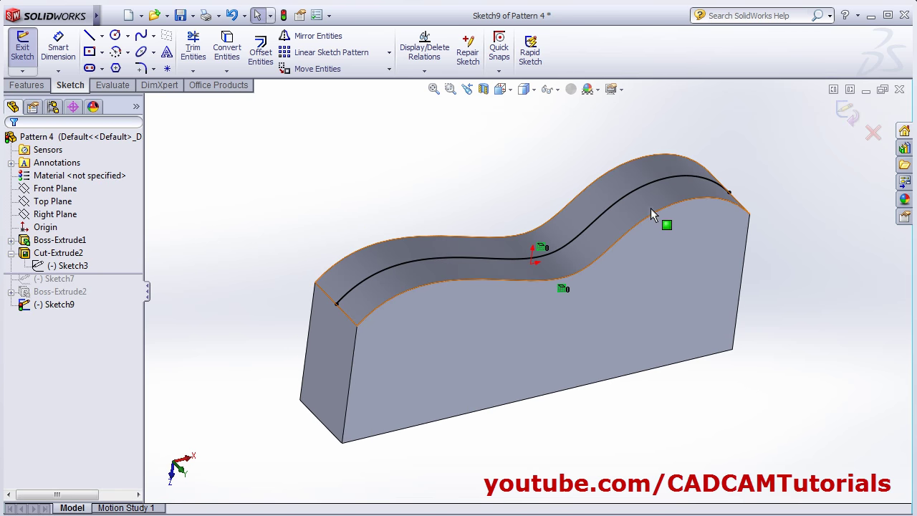
left_click(846, 110)
mouse_move(402, 179)
middle_mouse_down()
mouse_move(422, 204)
mouse_move(414, 207)
middle_mouse_up()
left_click(391, 205)
Create a reference point on the converted spline at a distance of 15 mm along the curve.
scroll(502, 316, "down", 1)
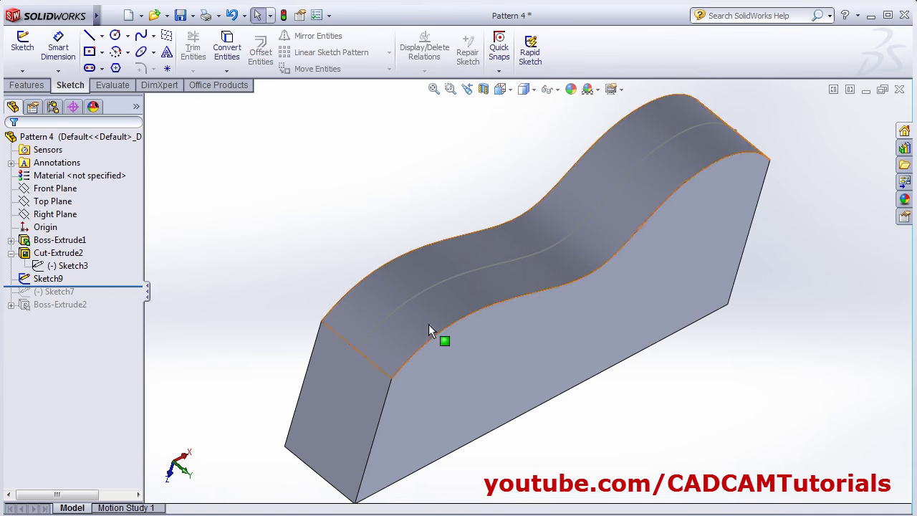
middle_click_drag(428, 323, 389, 299)
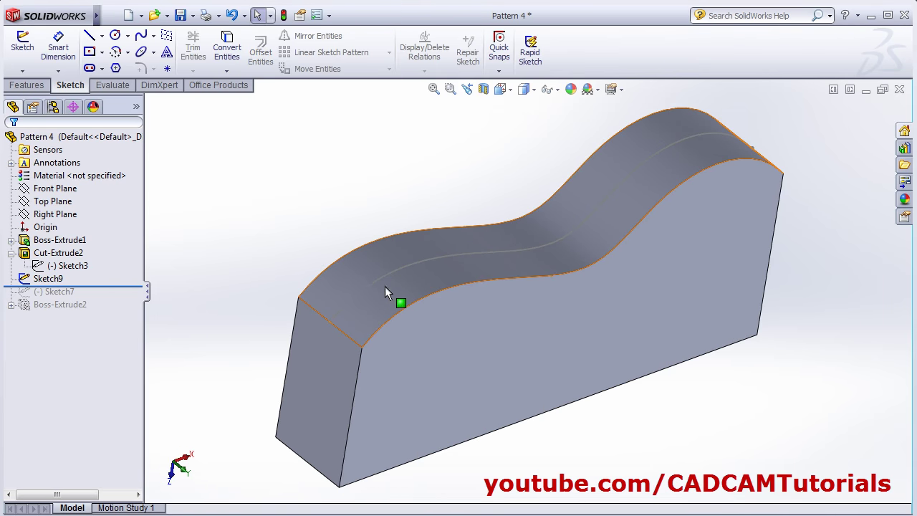
middle_click_drag(318, 229, 299, 199)
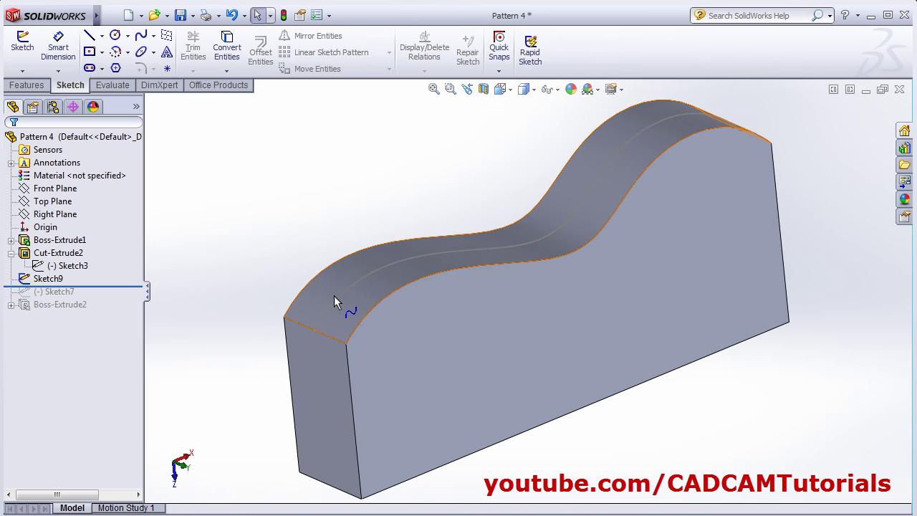
left_click(27, 86)
left_click(542, 70)
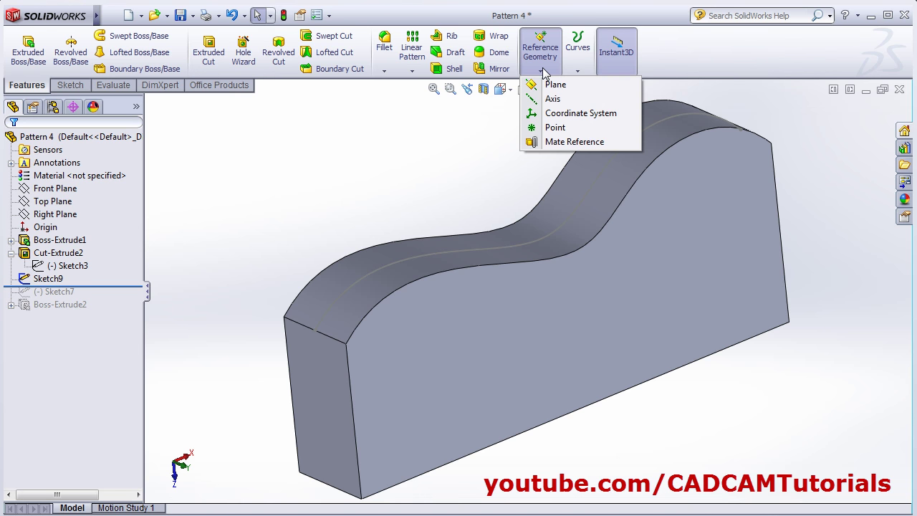
left_click(553, 128)
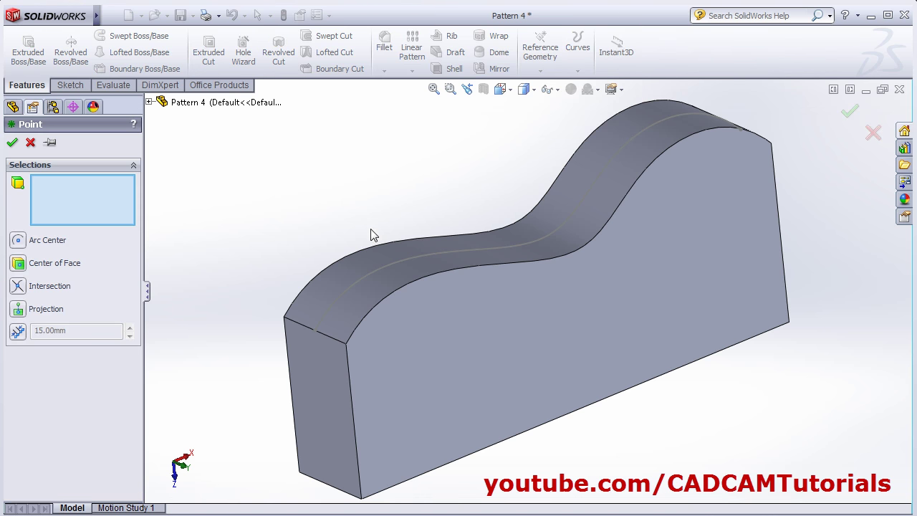
left_click(381, 268)
middle_click_drag(367, 250, 311, 196)
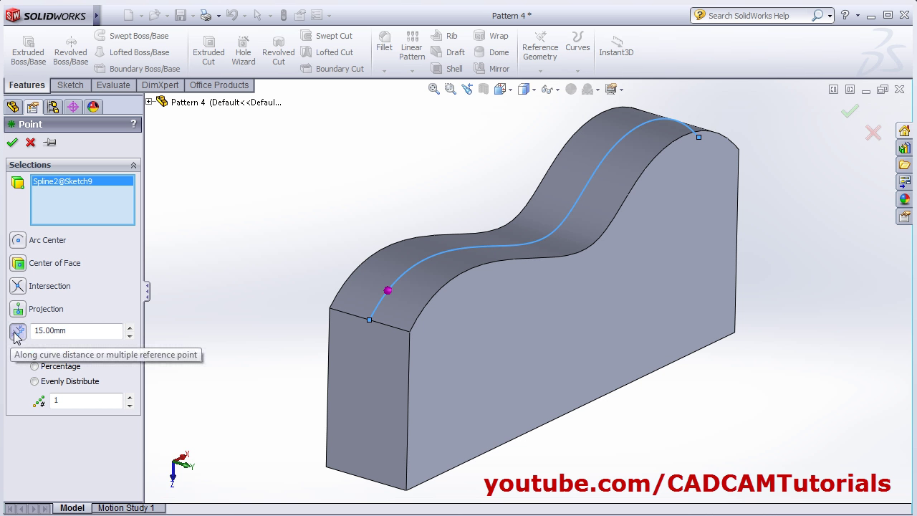
left_click(65, 328)
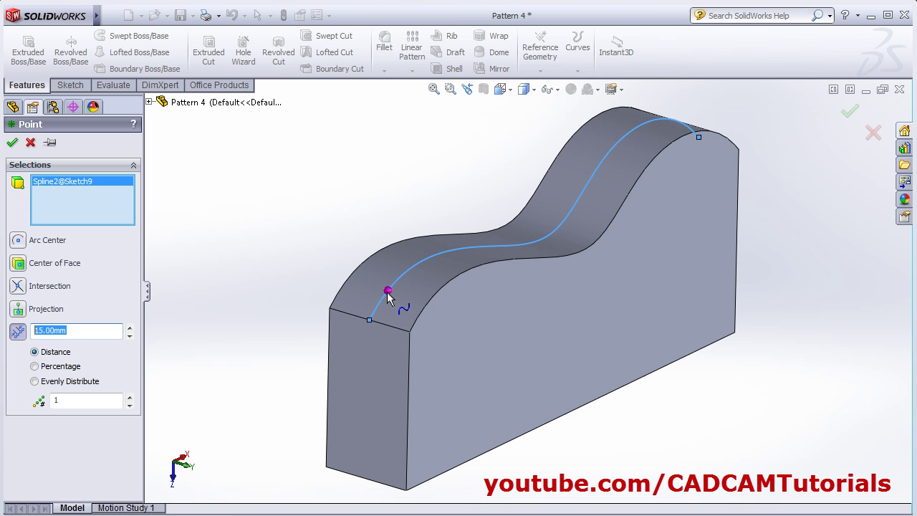
left_click(13, 143)
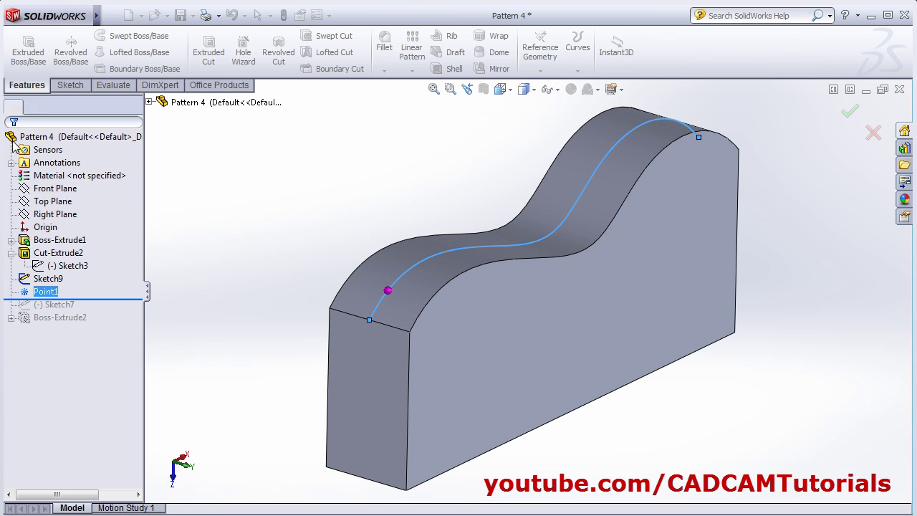
Create a reference plane tangent to the curved top face and coincident with Point1.
middle_click_drag(454, 190, 583, 213)
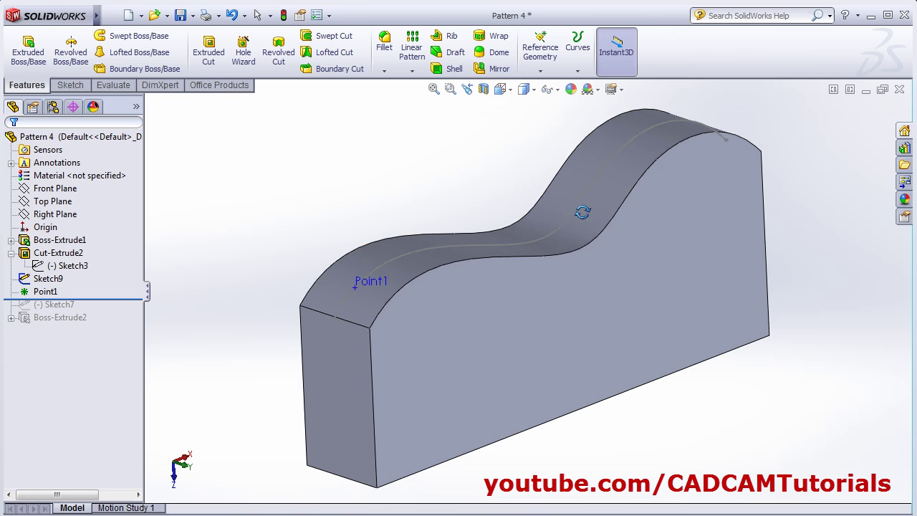
left_click(546, 66)
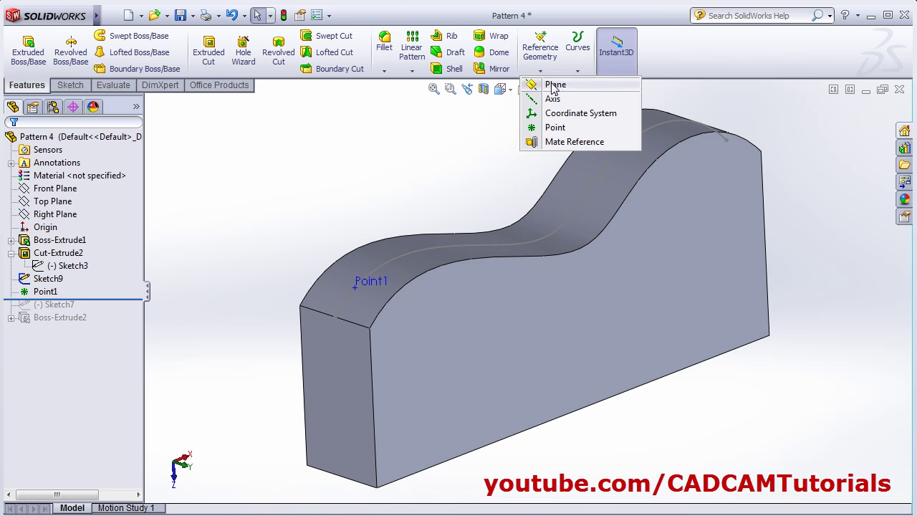
left_click(555, 85)
middle_click_drag(317, 147, 334, 179)
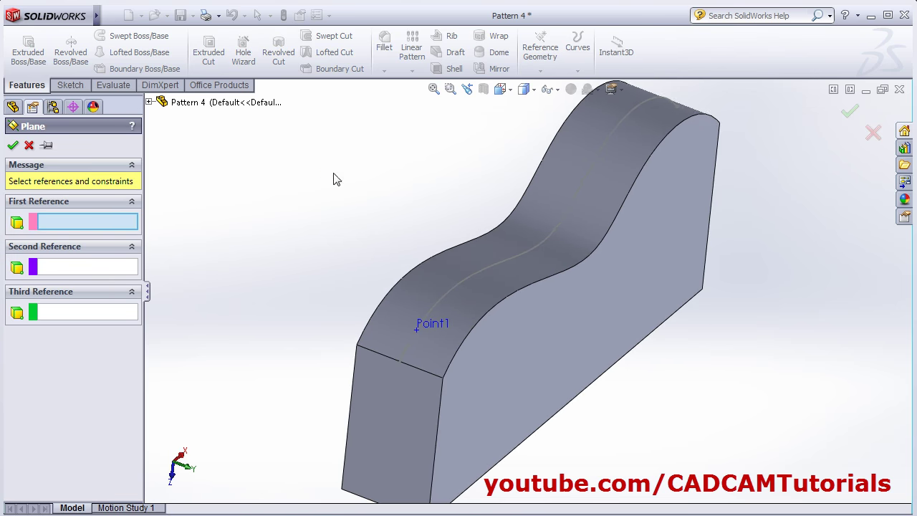
left_click(469, 308)
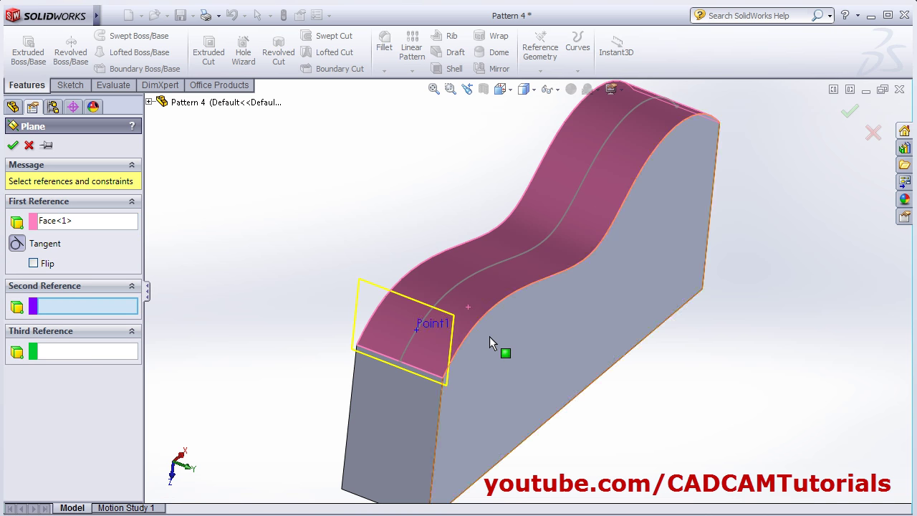
middle_click_drag(491, 339, 476, 324)
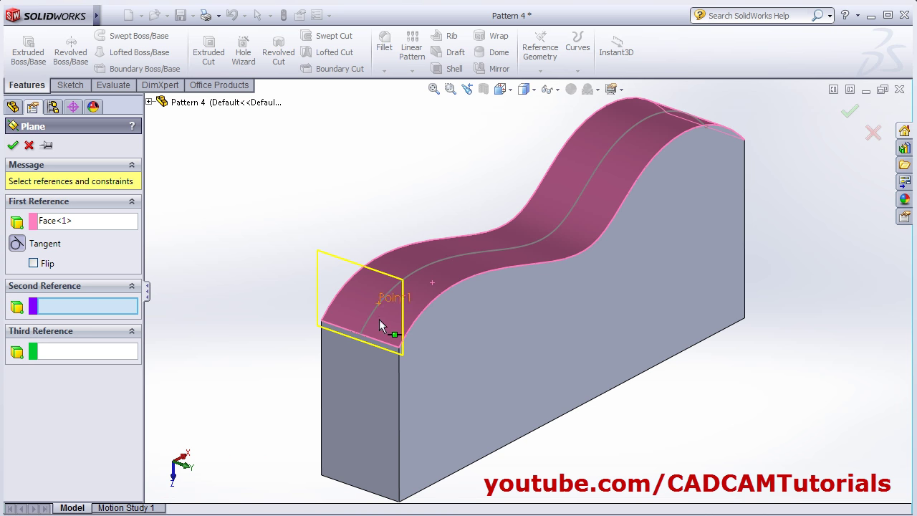
middle_click_drag(380, 308, 439, 323)
left_click(421, 311)
scroll(439, 323, "up", 3)
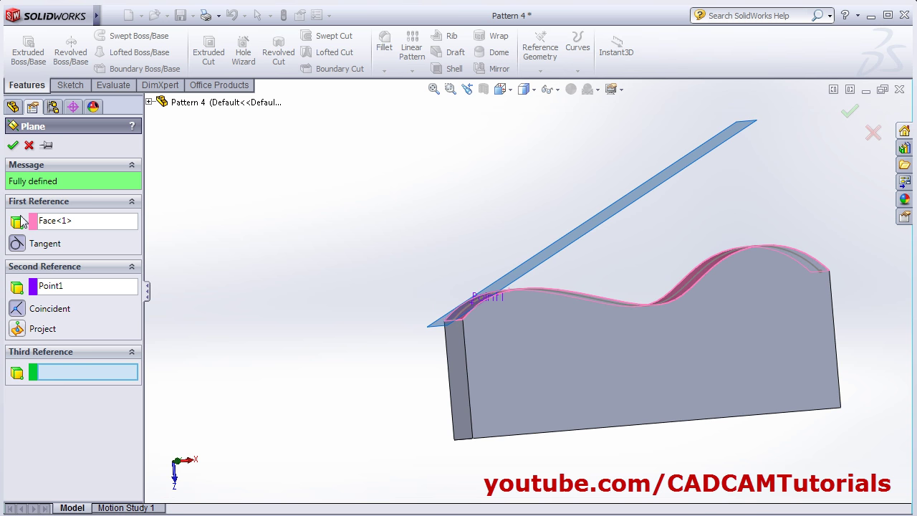
left_click(14, 146)
Start an Extruded Boss sketch on Plane1 and orient the view normal to it.
middle_click_drag(362, 221, 731, 205)
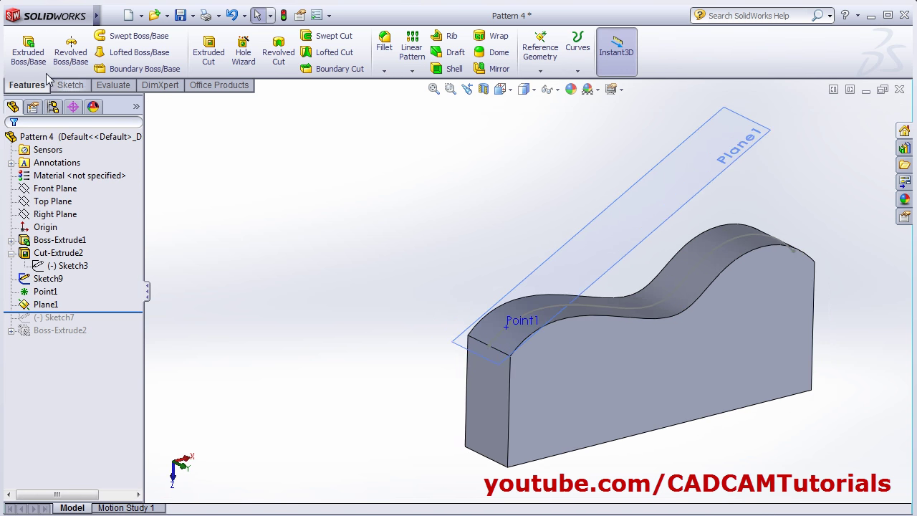
left_click(28, 52)
left_click(606, 278)
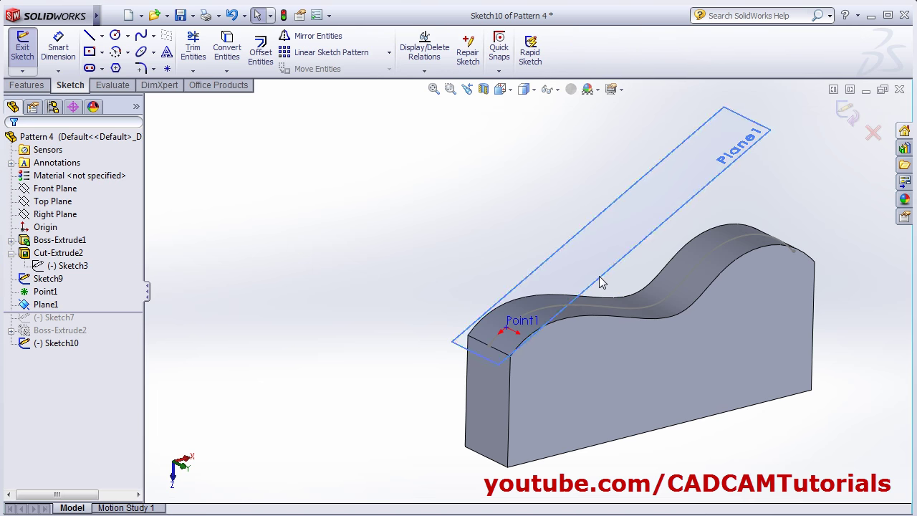
middle_click_drag(232, 148, 243, 182)
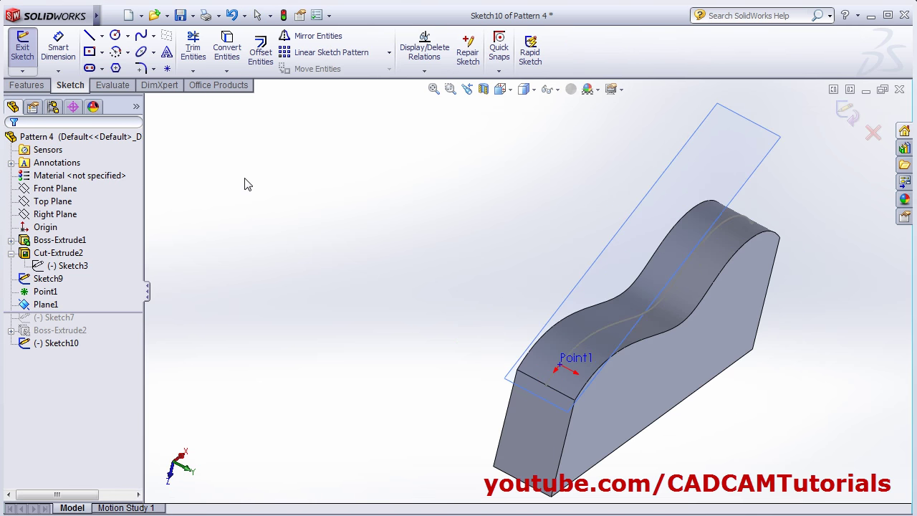
left_click(501, 89)
left_click(573, 144)
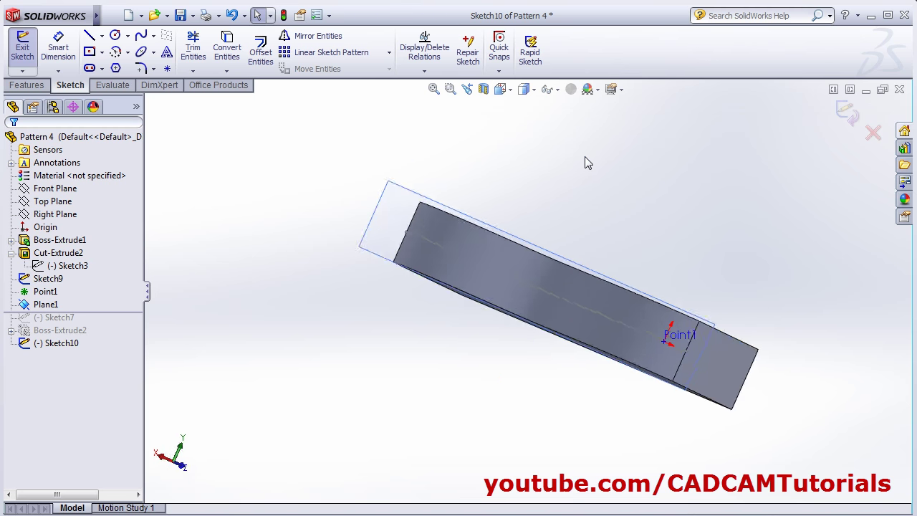
Sketch a center rectangle about 9 by 24 mm centred on Point1.
left_click(89, 52)
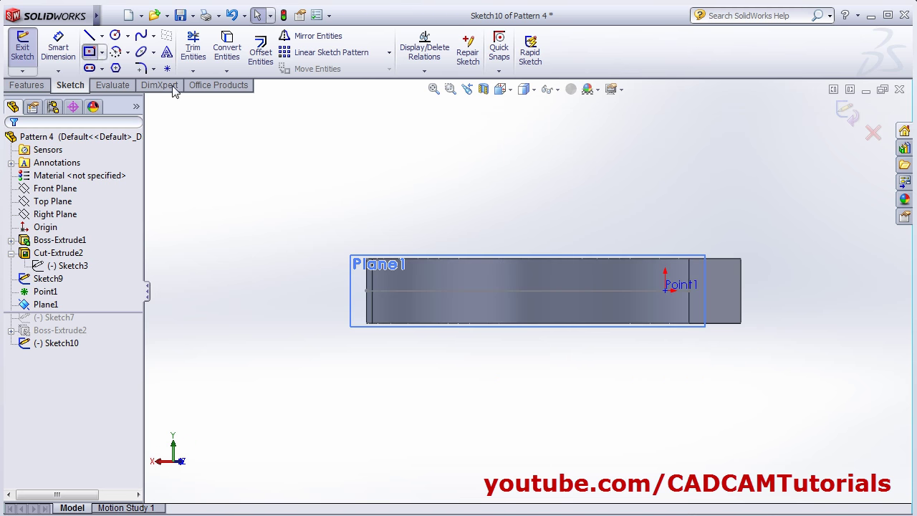
scroll(764, 318, "down", 3)
left_click(597, 283)
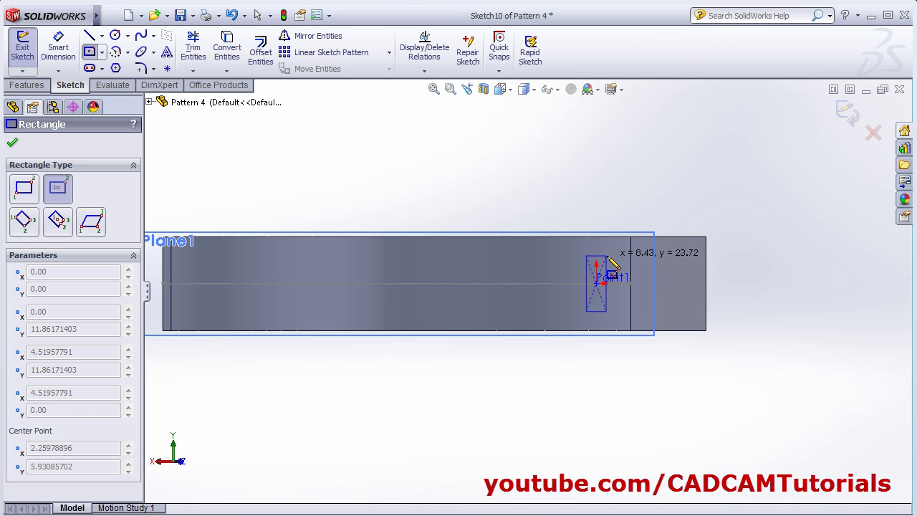
left_click(607, 255)
key("Escape")
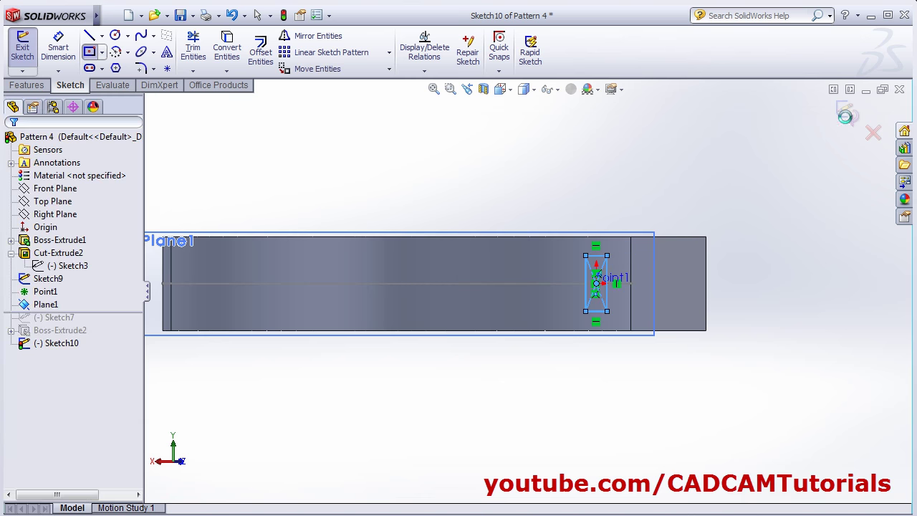
Finish the rectangle sketch and set the blind boss extrusion depth to 15 mm.
left_click(846, 118)
mouse_move(764, 303)
middle_mouse_down()
mouse_move(610, 351)
mouse_move(635, 467)
middle_mouse_up()
scroll(517, 304, "up", 1)
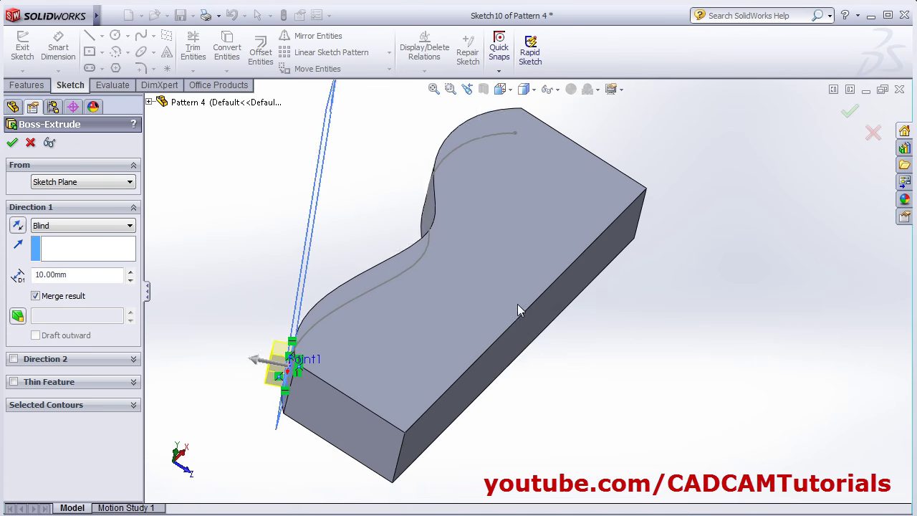
mouse_move(520, 310)
middle_mouse_down()
mouse_move(626, 321)
mouse_move(647, 384)
mouse_move(553, 379)
middle_mouse_up()
scroll(422, 419, "down", 2)
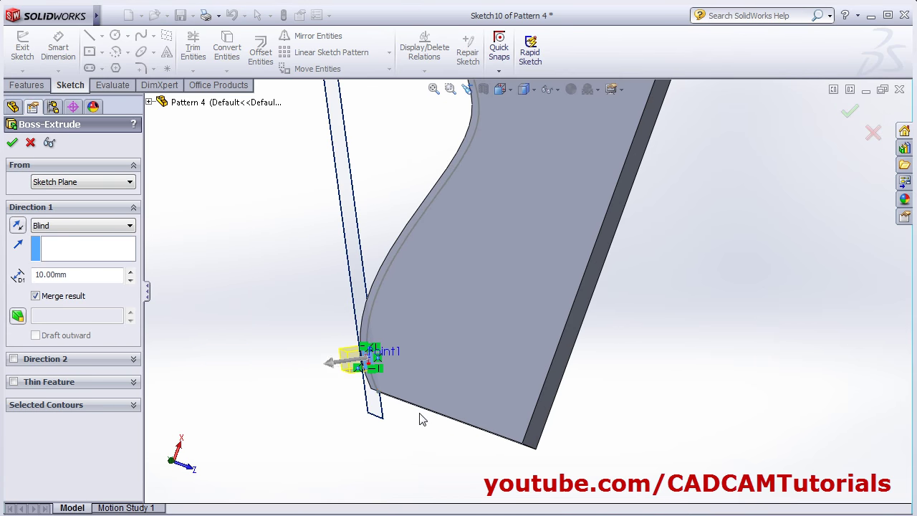
middle_click_drag(331, 316, 392, 320)
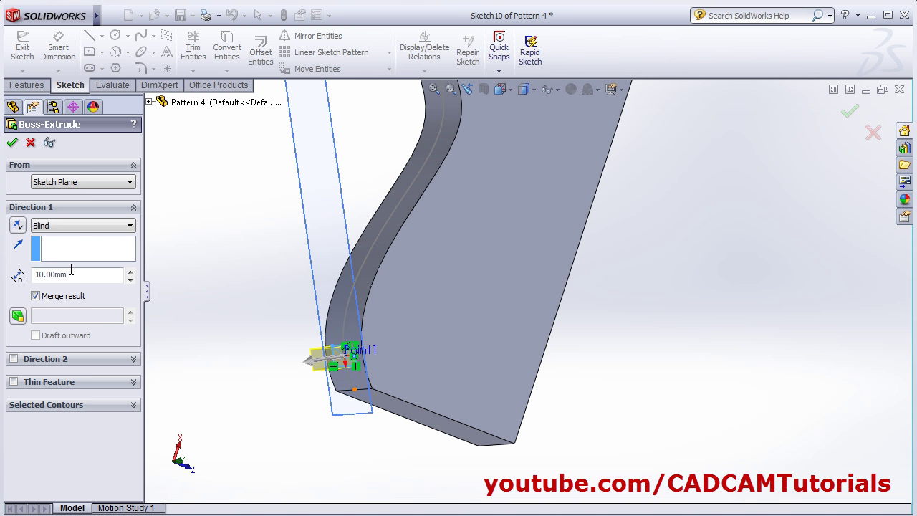
double_click(71, 273)
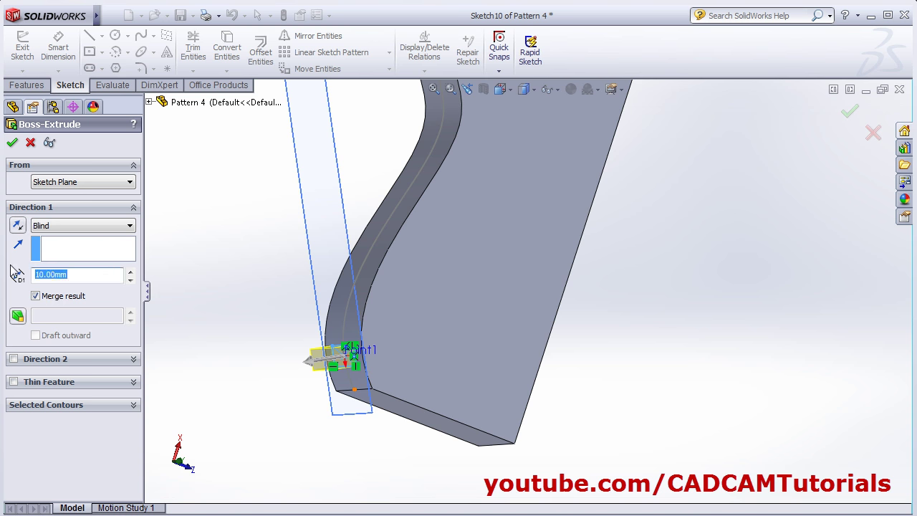
type("15")
key("Return")
Enable Direction 2 for the rectangular boss, set its end condition and complete the extrusion.
middle_click_drag(591, 316, 566, 307)
scroll(349, 339, "down", 5)
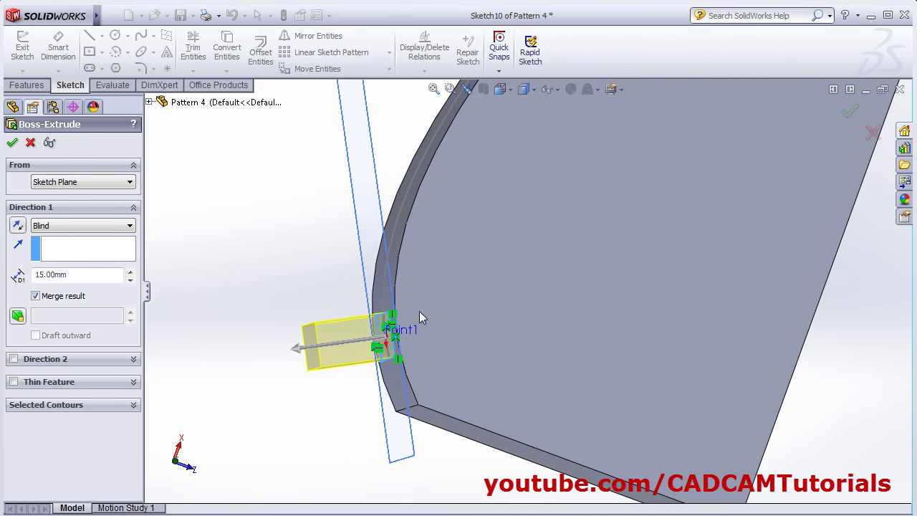
left_click(14, 359)
left_click(82, 378)
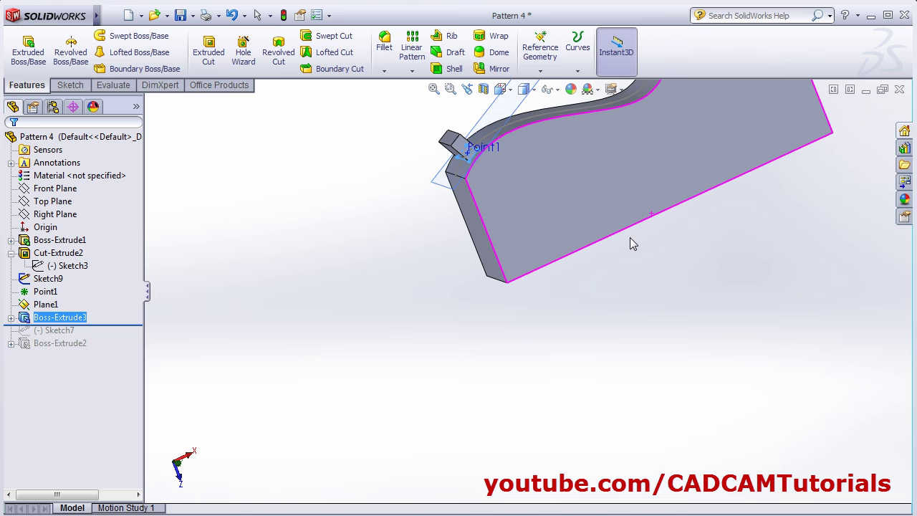
Hide Point1 and Plane1 in the model.
mouse_move(629, 244)
middle_mouse_down()
mouse_move(589, 169)
mouse_move(502, 352)
mouse_move(487, 340)
middle_mouse_up()
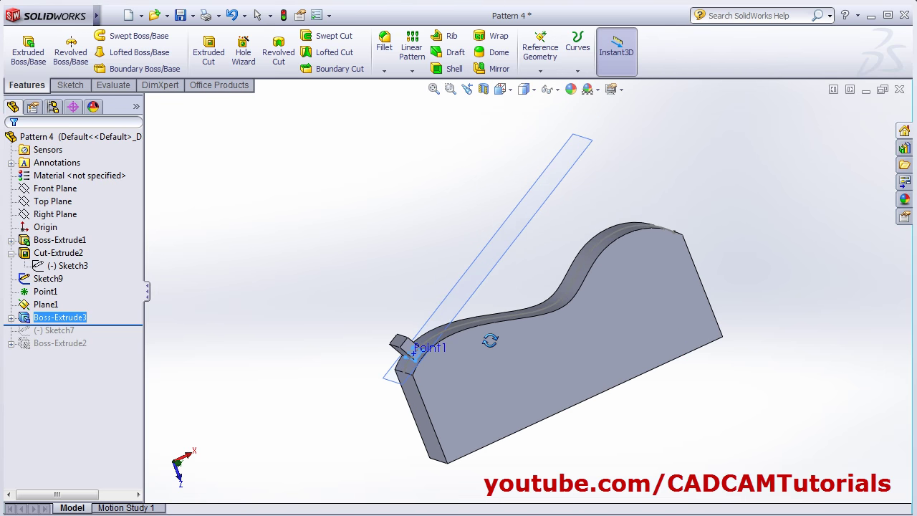
left_click(59, 279)
left_click(37, 292)
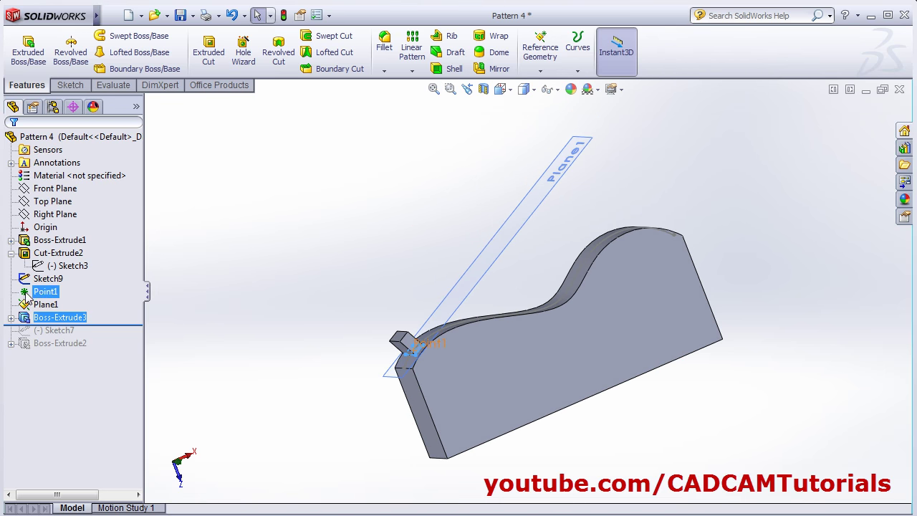
left_click(27, 293)
left_click(34, 270)
left_click(35, 281)
left_click(39, 291)
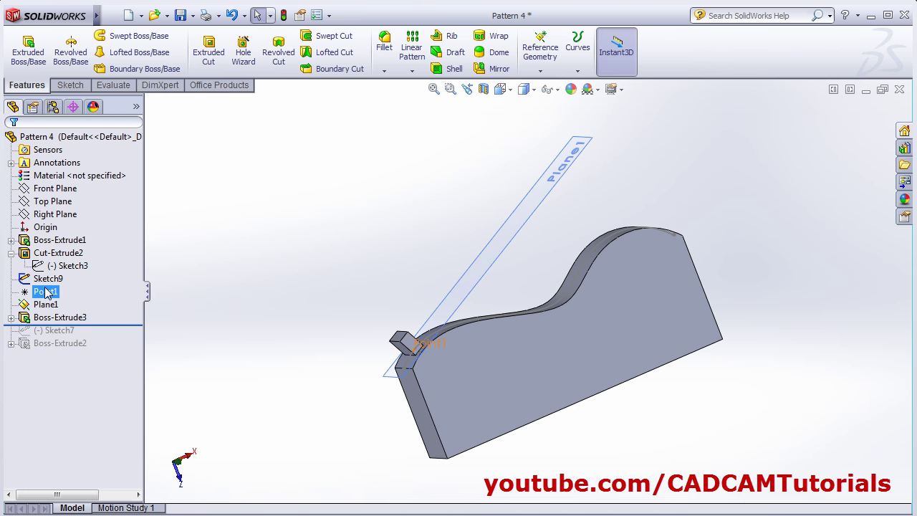
left_click(39, 305)
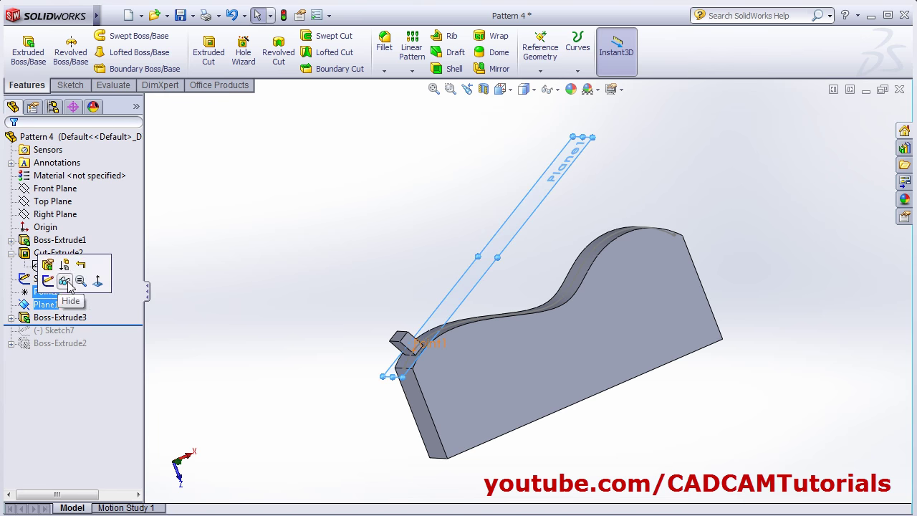
left_click(64, 280)
Start a Curve Driven Pattern along the Sketch9 spline with the rectangular boss as the feature to pattern.
middle_click_drag(598, 274, 361, 345)
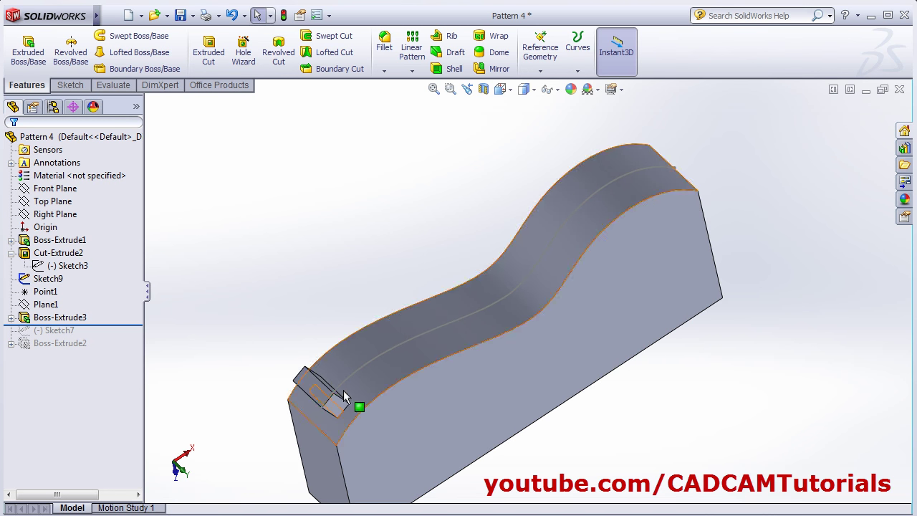
middle_click_drag(567, 247, 493, 253)
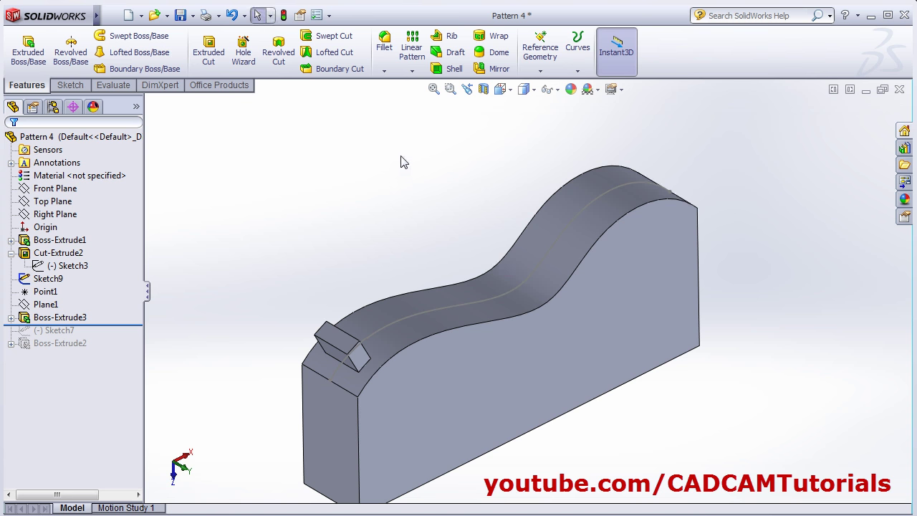
left_click(413, 75)
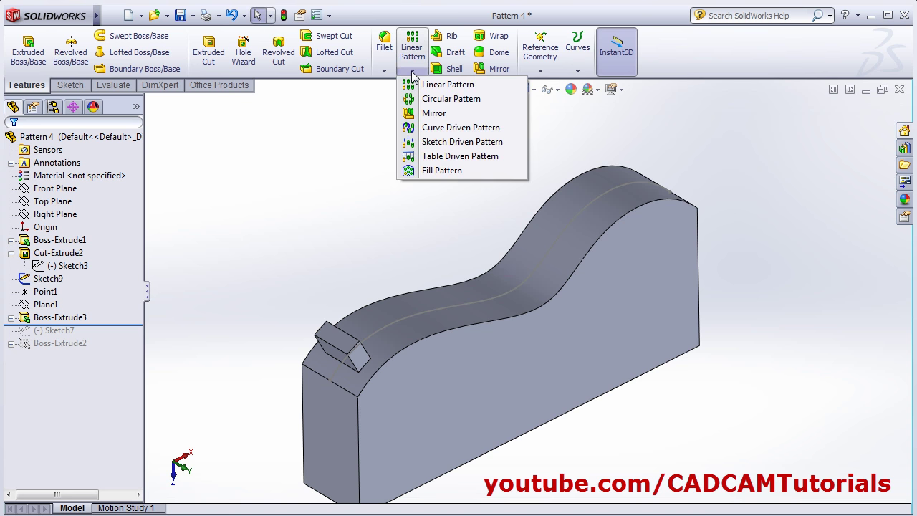
left_click(470, 129)
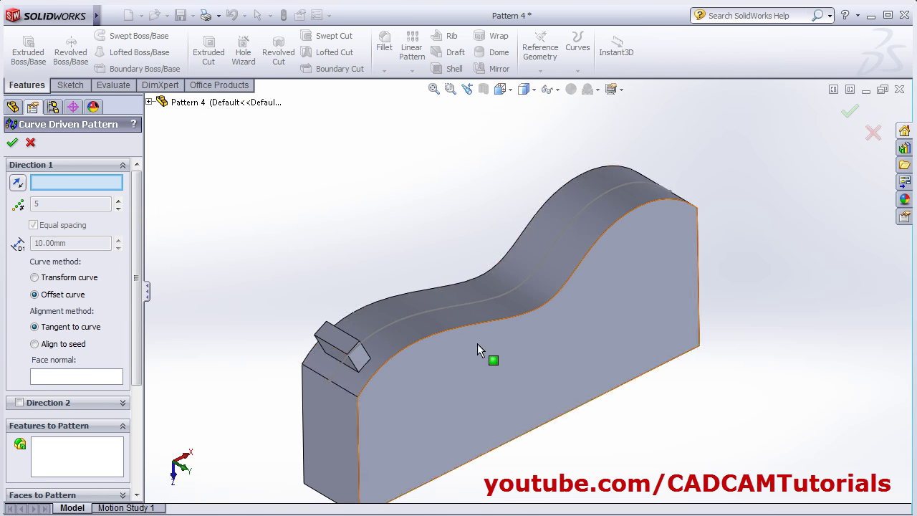
left_click(432, 319)
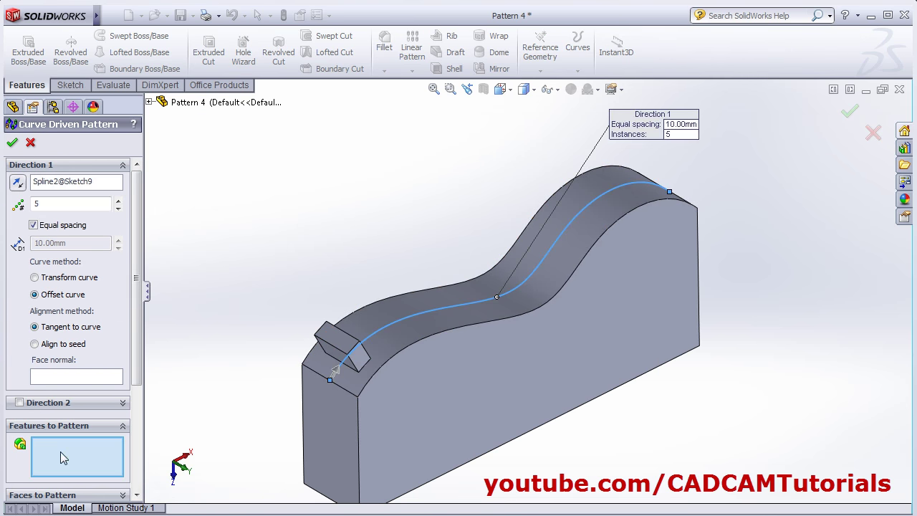
left_click(359, 352)
middle_click_drag(399, 384, 361, 340)
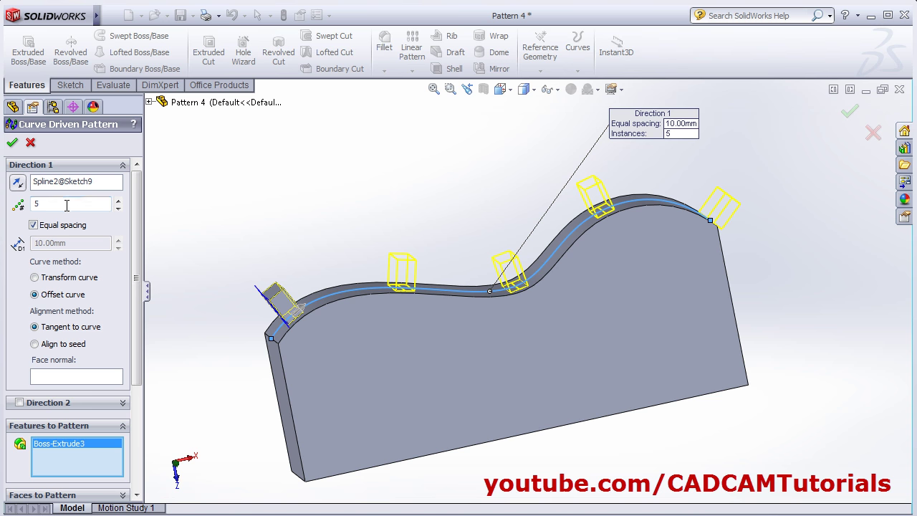
Set the curve pattern to 6 instances, disable equal spacing and set the spacing to 15 mm.
type("6")
left_click(33, 225)
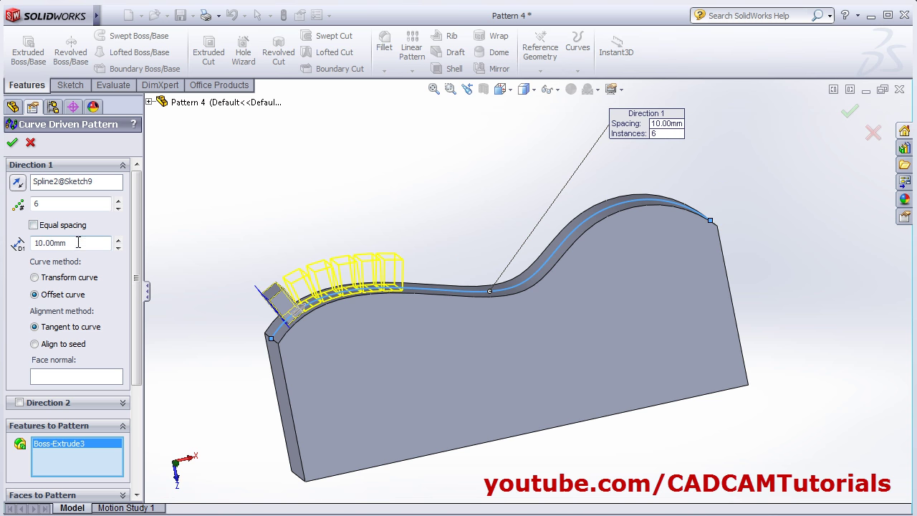
double_click(82, 243)
type("15")
key("Return")
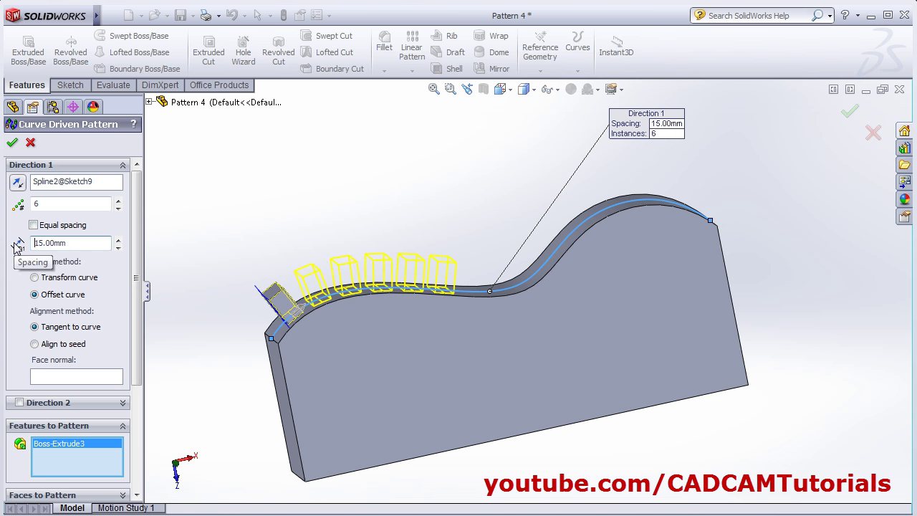
Enable equal spacing for the curve pattern and set the number of instances to 8.
middle_click_drag(473, 317, 481, 305)
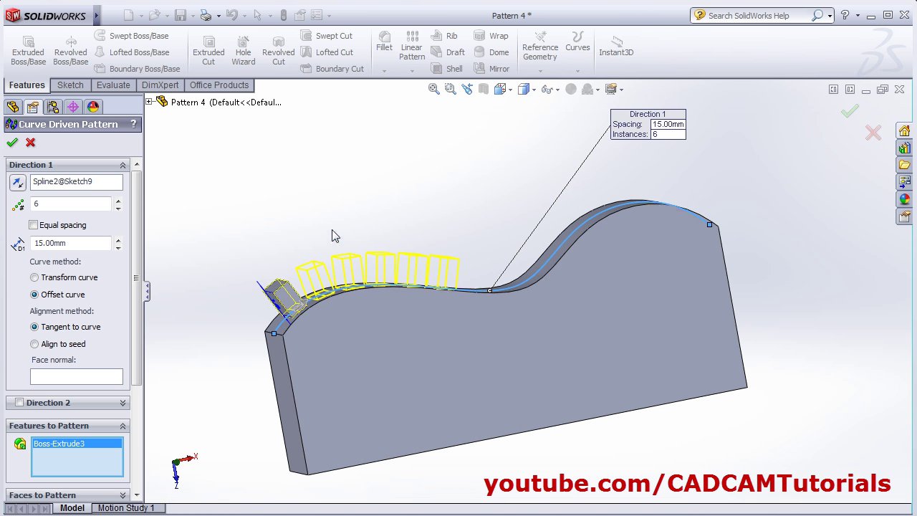
middle_click_drag(257, 209, 260, 220)
left_click(33, 225)
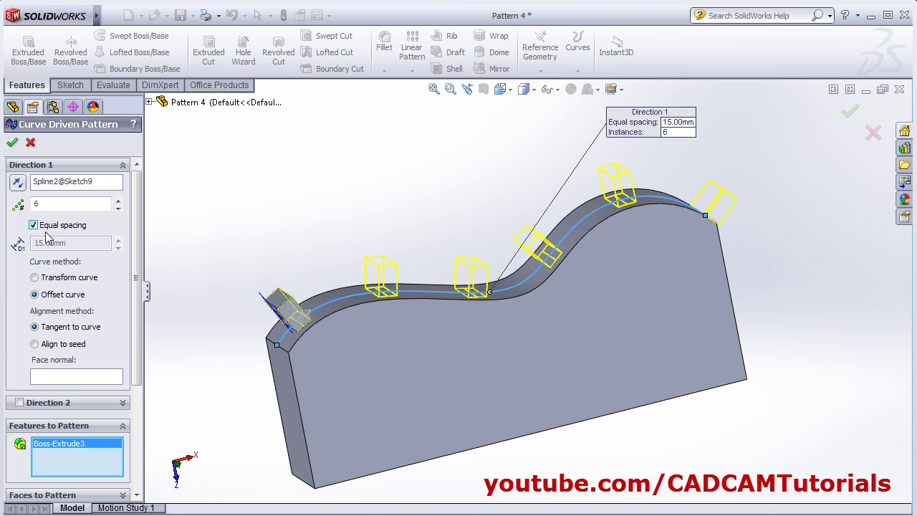
middle_click_drag(237, 315, 217, 296)
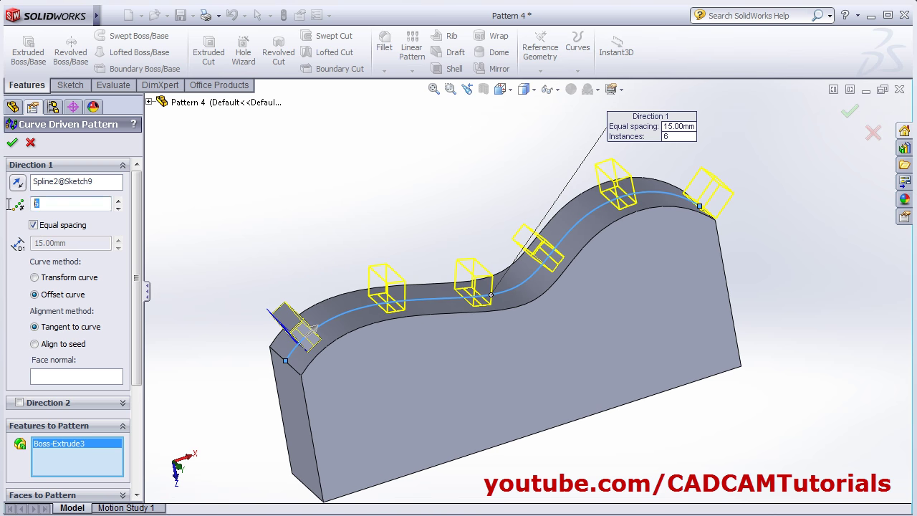
type("8")
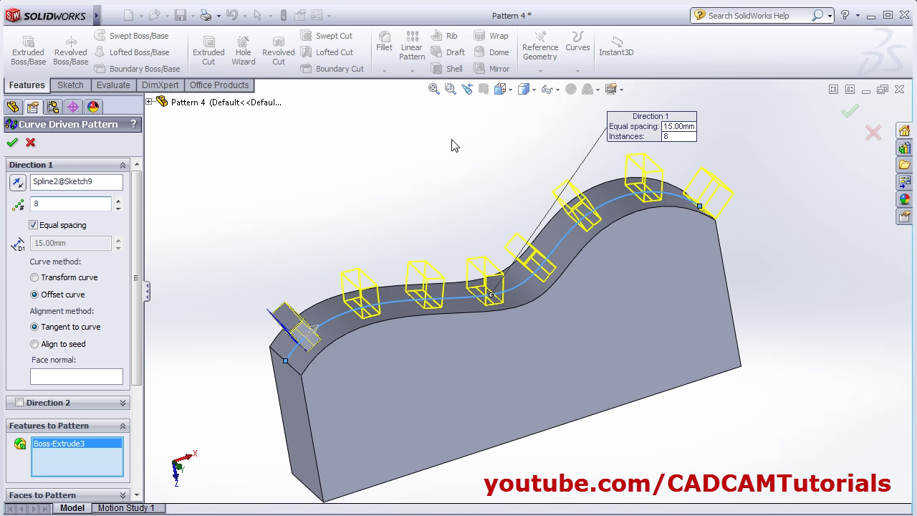
middle_click_drag(477, 246, 442, 200)
scroll(414, 290, "down", 1)
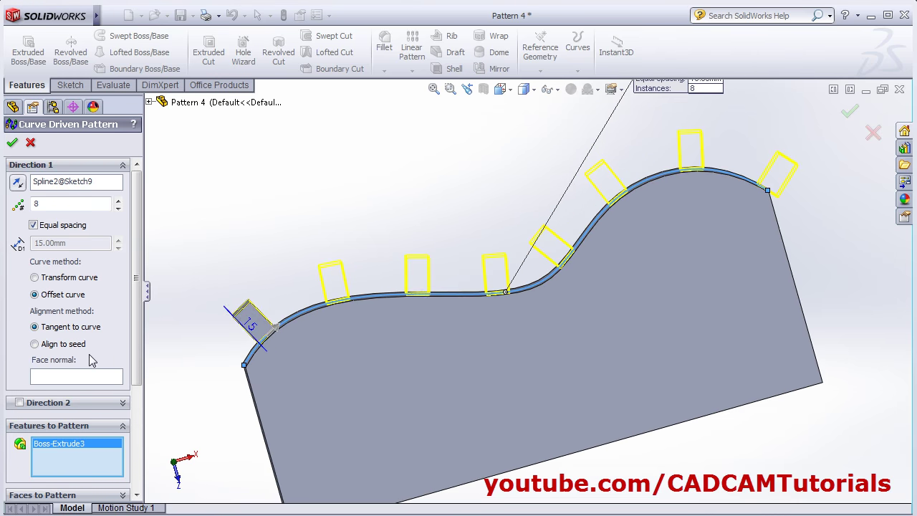
Try the Align to seed alignment method on the pattern and return it to Tangent to curve.
mouse_move(291, 374)
middle_mouse_down()
mouse_move(301, 381)
mouse_move(289, 365)
mouse_move(305, 366)
middle_mouse_up()
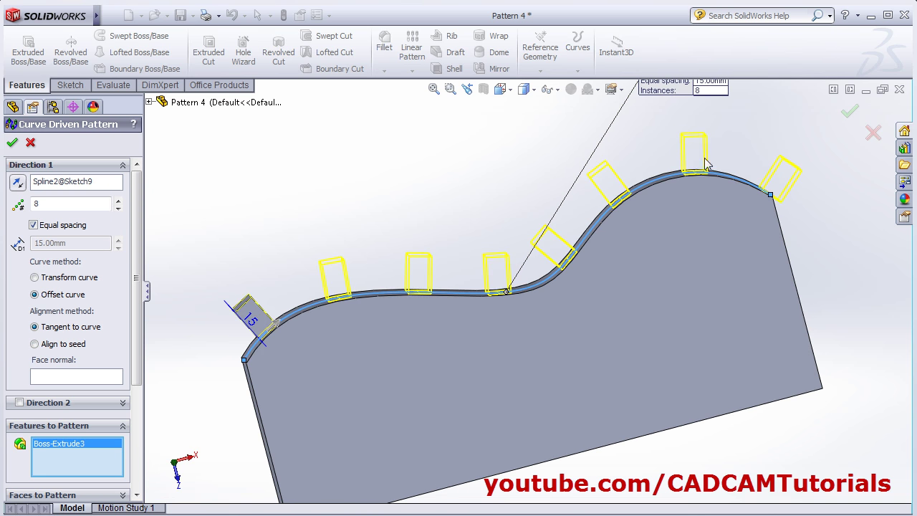
left_click(34, 344)
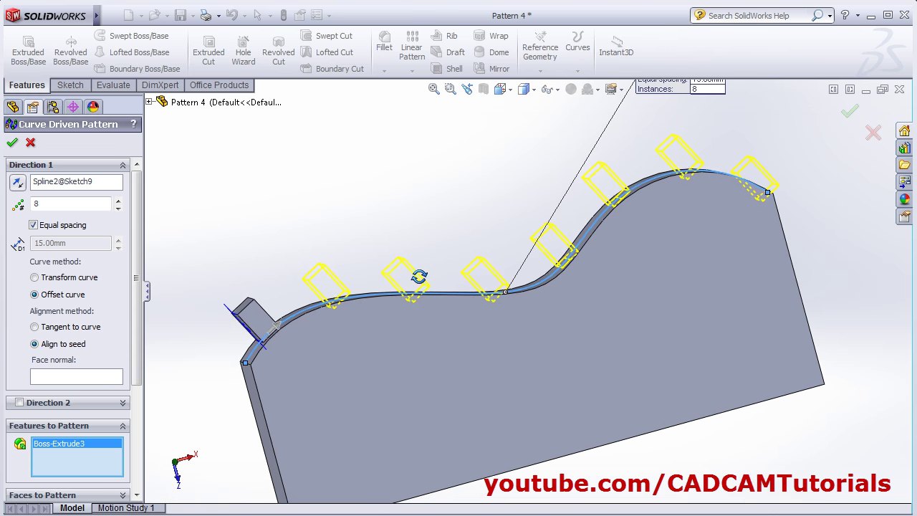
left_click(35, 326)
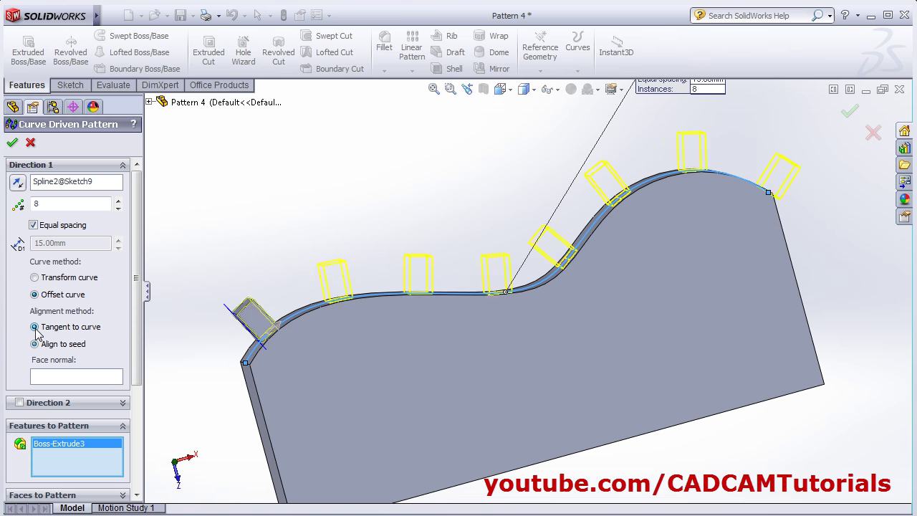
middle_click_drag(405, 226, 421, 291)
Skip the last instance (8, 1) at the far end of the curve and complete the curve driven pattern.
left_click_drag(138, 329, 134, 445)
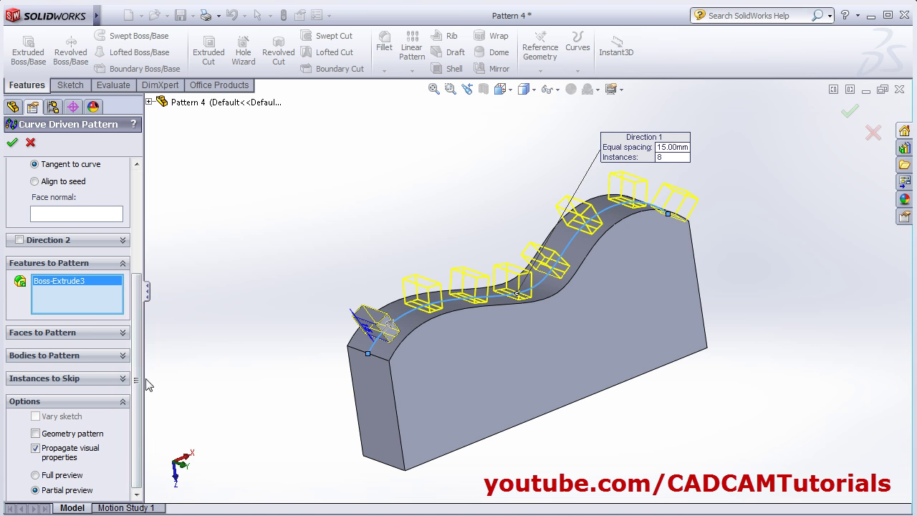
left_click(80, 380)
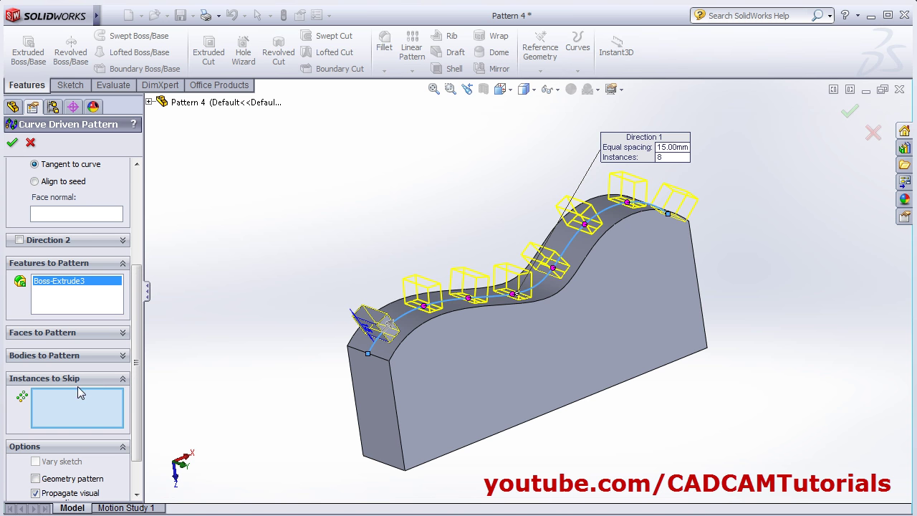
middle_click_drag(689, 208, 672, 235)
left_click(689, 213)
mouse_move(534, 360)
middle_mouse_down()
mouse_move(533, 342)
mouse_move(530, 362)
middle_mouse_up()
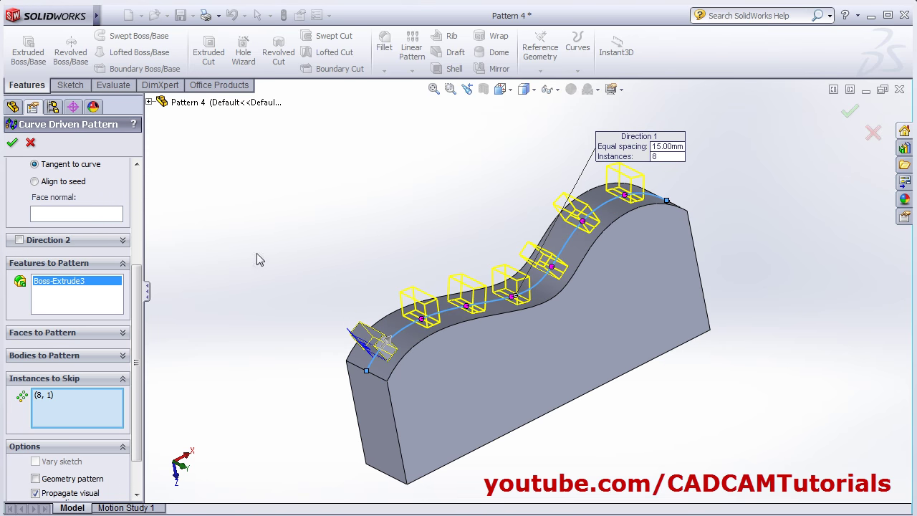
left_click(12, 143)
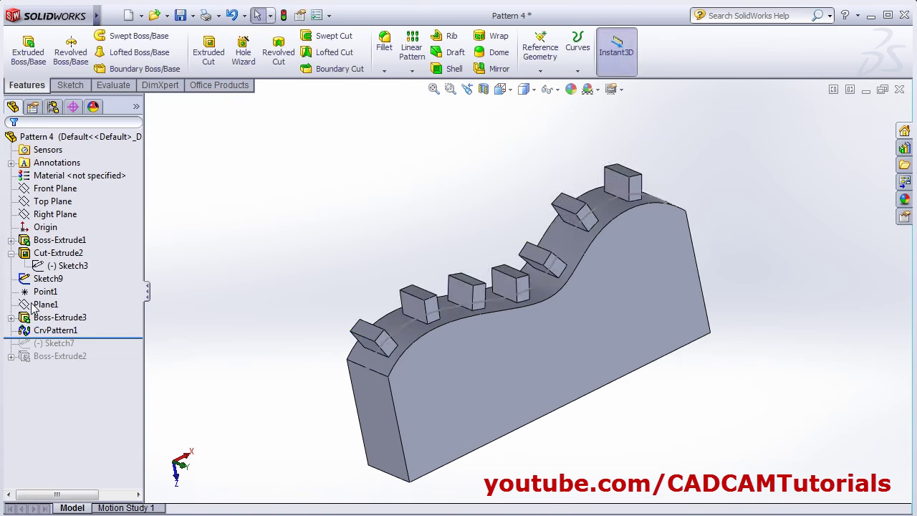
Reopen the finished curve pattern's definition to review its settings and close it without changes.
left_click(49, 330)
left_click(44, 311)
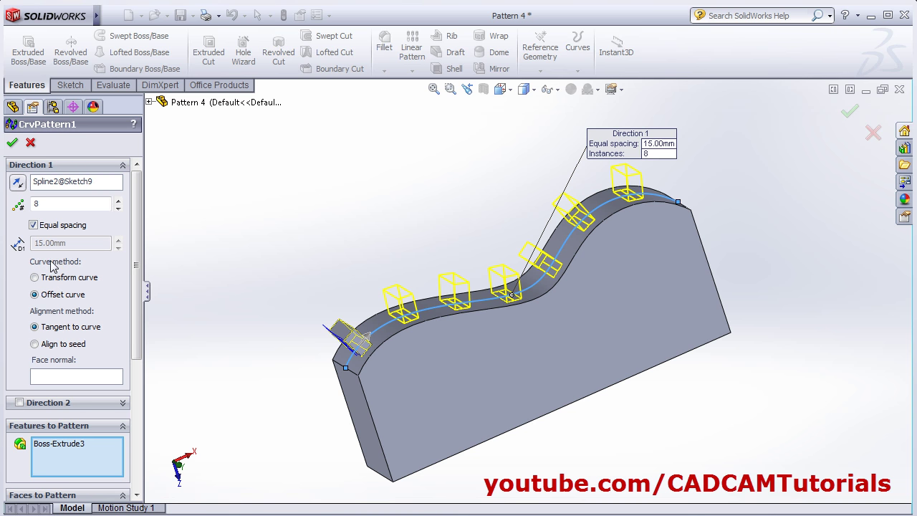
left_click(12, 145)
Roll the feature history forward past Sketch7 and Boss-Extrude2 to restore the side face's spline and circular boss.
left_click_drag(100, 338, 105, 351)
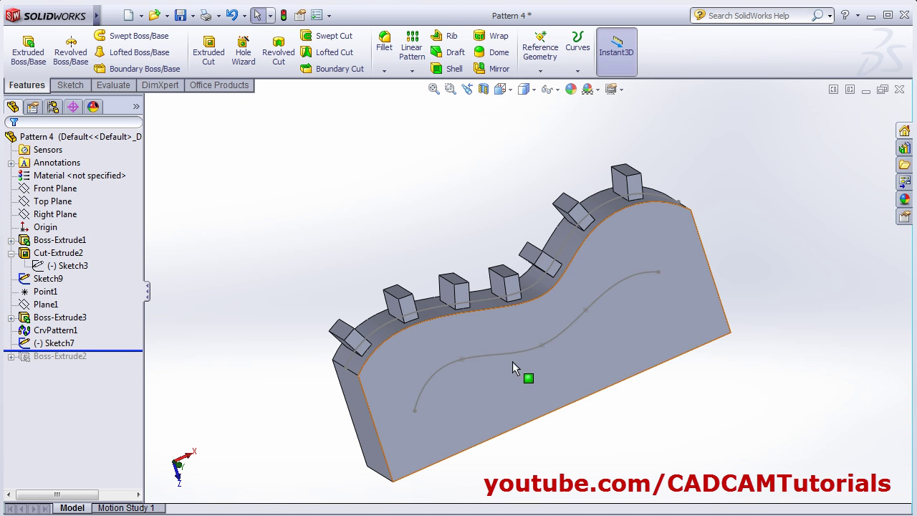
middle_click_drag(263, 429, 417, 376)
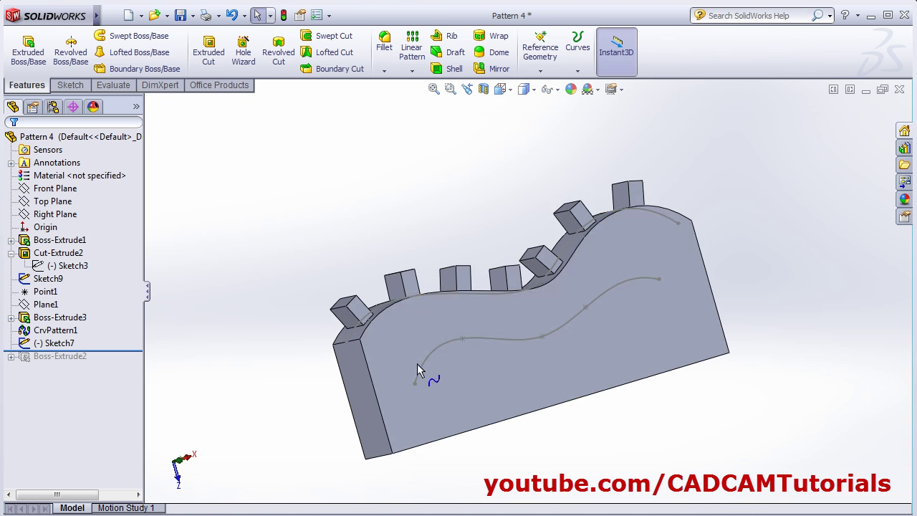
left_click_drag(119, 350, 116, 363)
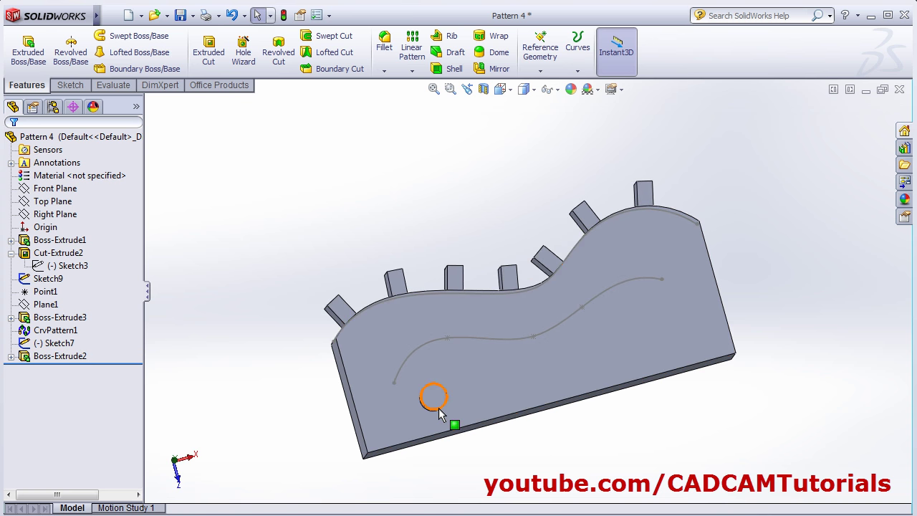
middle_click_drag(363, 337, 381, 346)
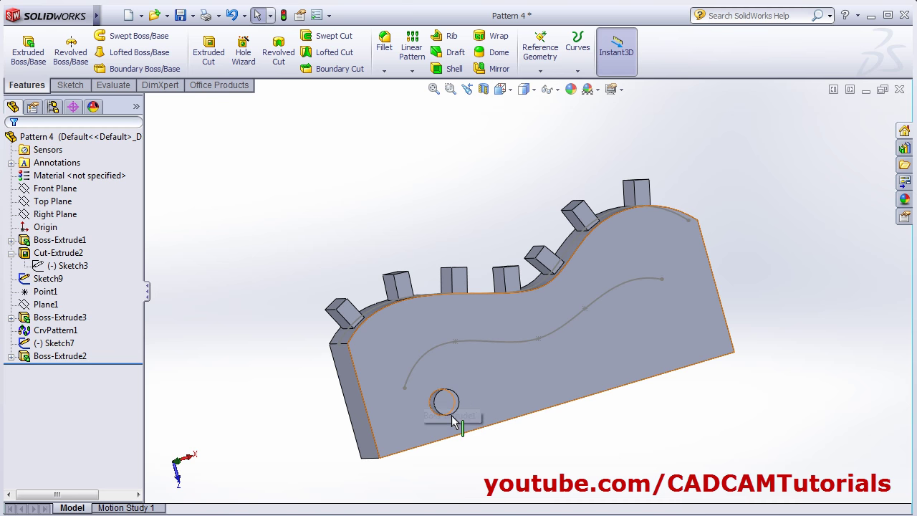
Set up a curve driven pattern of the side face's circular boss along the Sketch7 spline with 5 equally spaced instances.
middle_click_drag(461, 414, 368, 237)
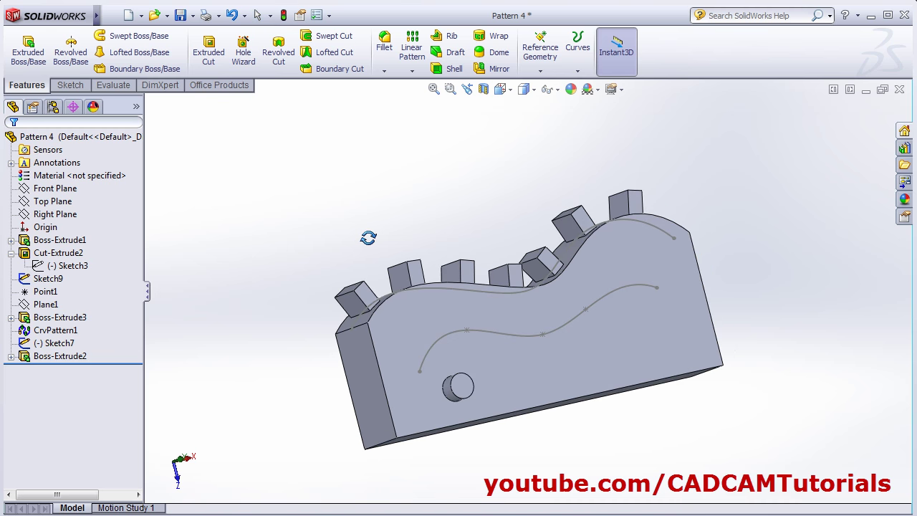
left_click(412, 71)
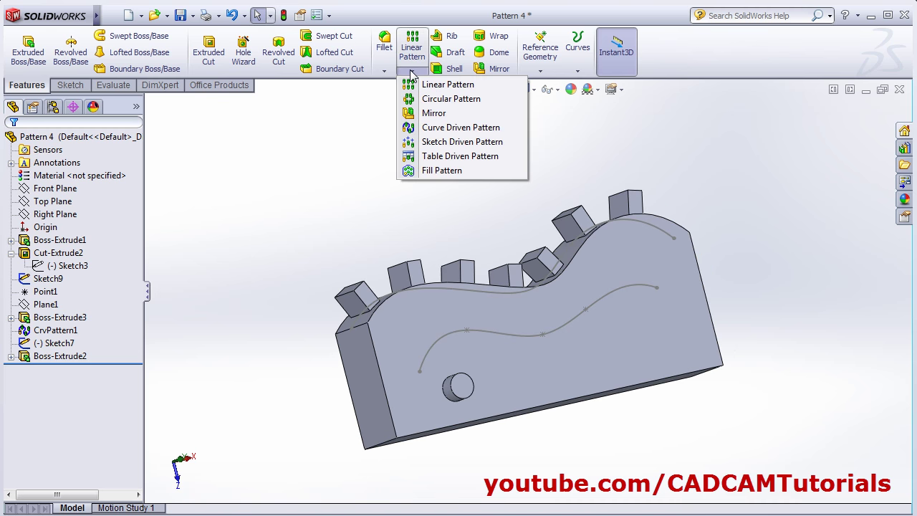
left_click(432, 129)
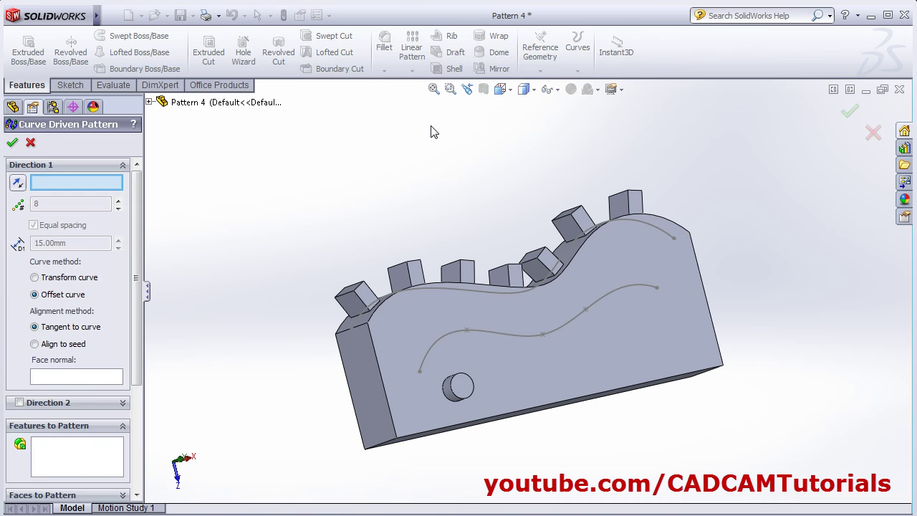
left_click(428, 358)
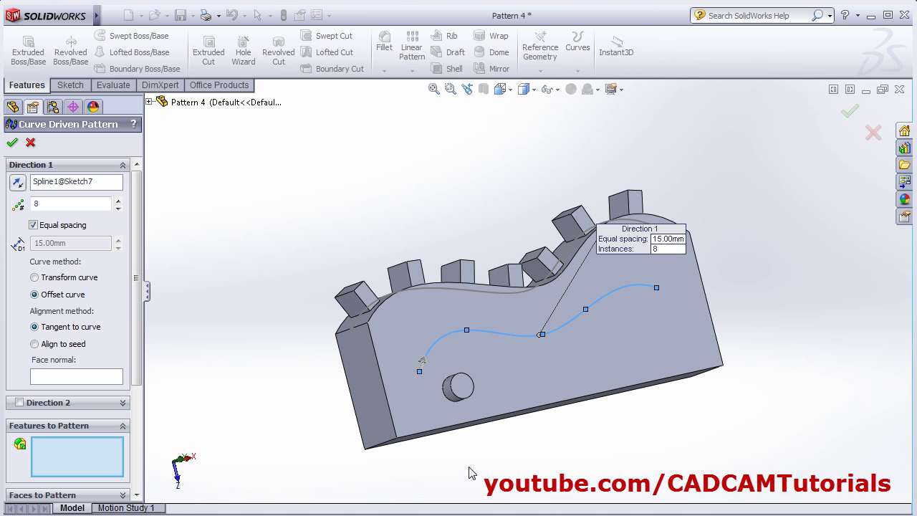
left_click(463, 387)
mouse_move(478, 417)
middle_mouse_down()
mouse_move(486, 422)
mouse_move(475, 425)
middle_mouse_up()
scroll(494, 425, "down", 2)
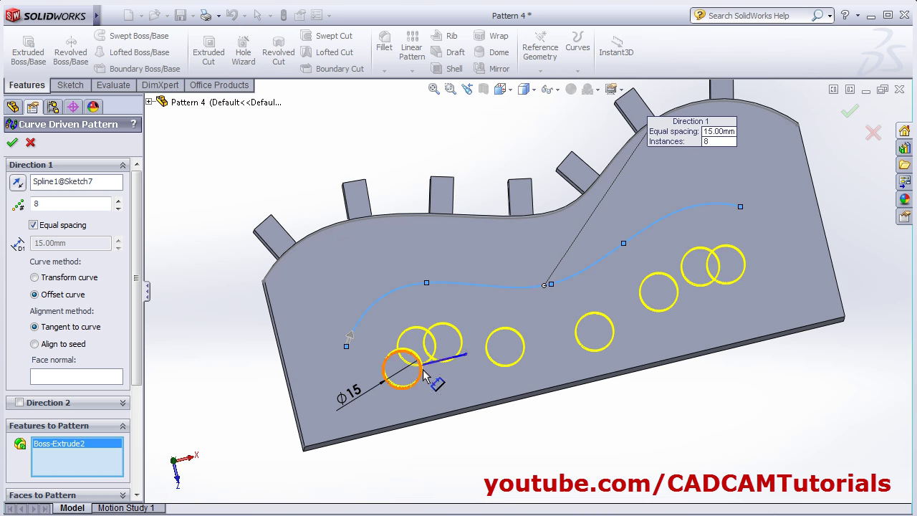
scroll(436, 381, "down", 1)
scroll(448, 398, "up", 1)
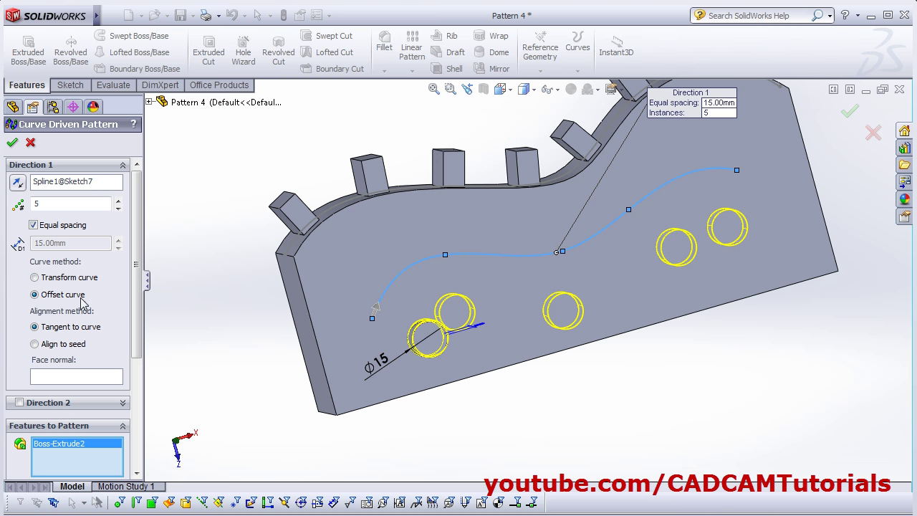
Compare the Transform curve and Offset curve methods on the circular boss pattern, ending on Offset curve.
middle_click_drag(221, 294, 205, 274)
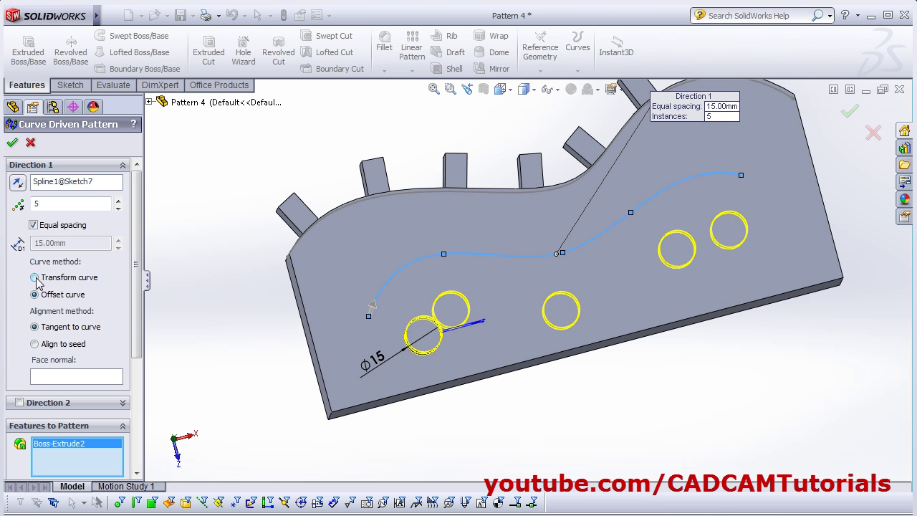
left_click(35, 278)
middle_click_drag(526, 318, 516, 308)
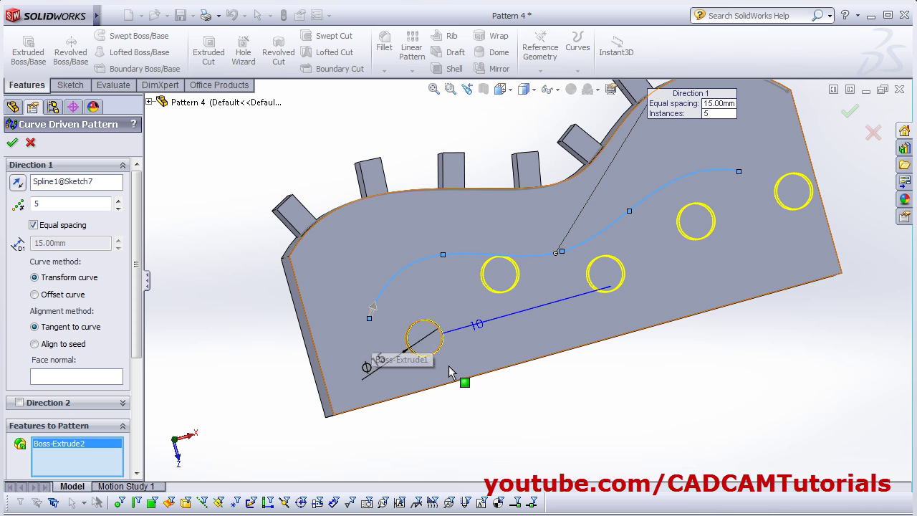
mouse_move(432, 371)
middle_mouse_down()
mouse_move(422, 379)
mouse_move(437, 385)
middle_mouse_up()
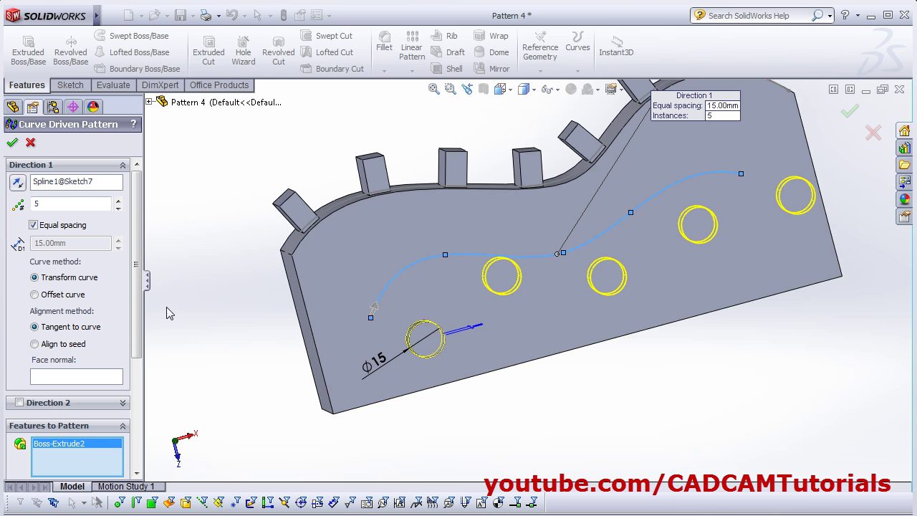
left_click(35, 294)
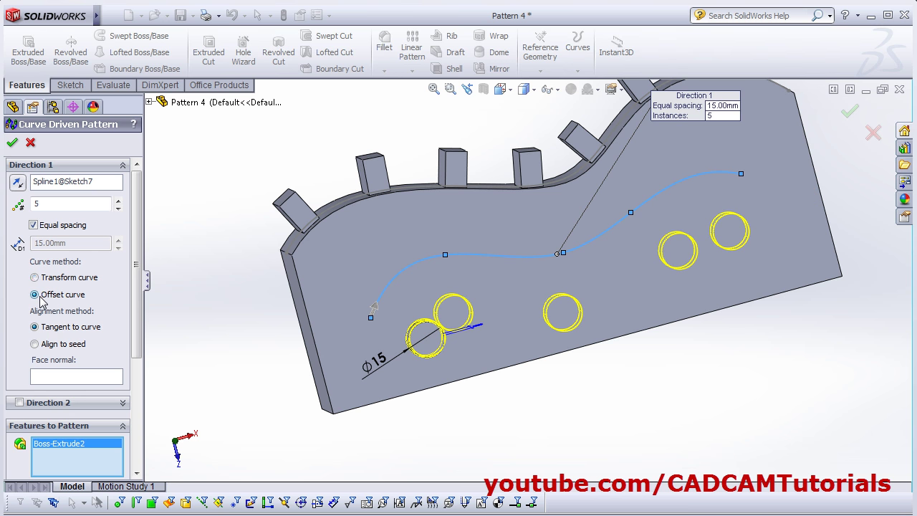
middle_click_drag(495, 442, 506, 424)
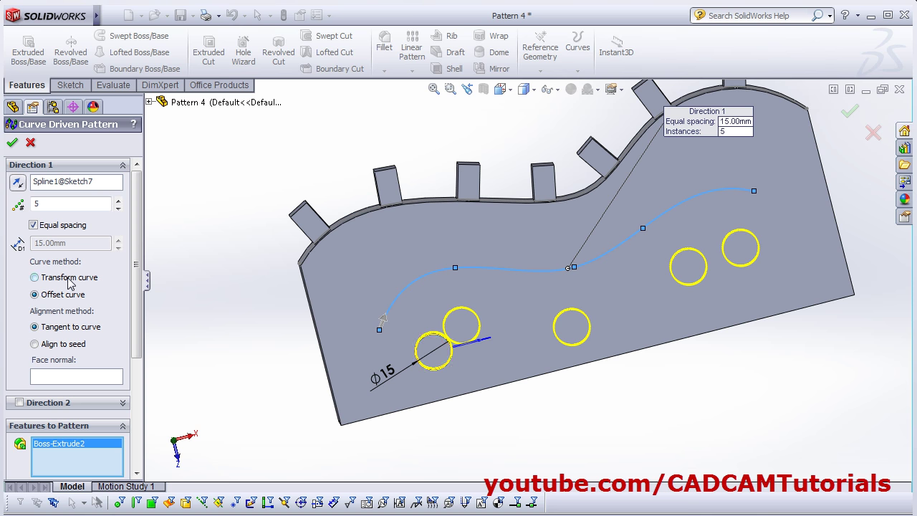
left_click(35, 277)
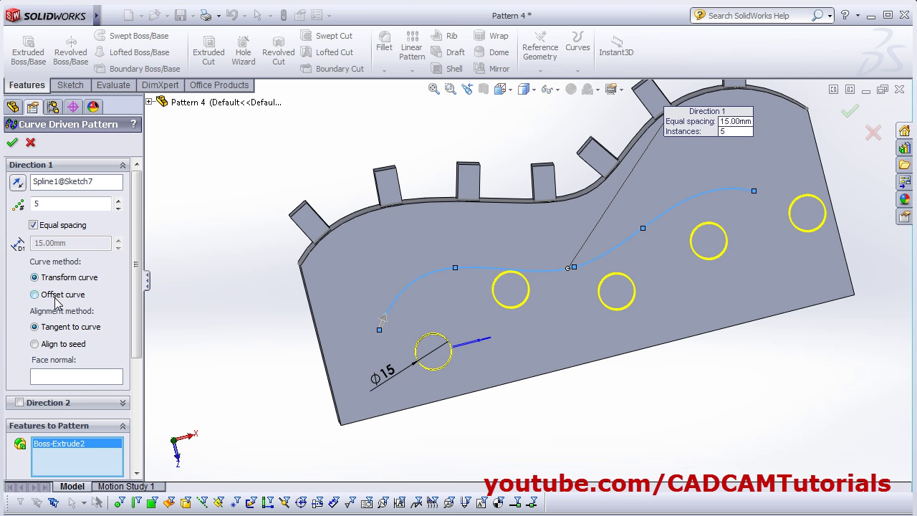
left_click(58, 301)
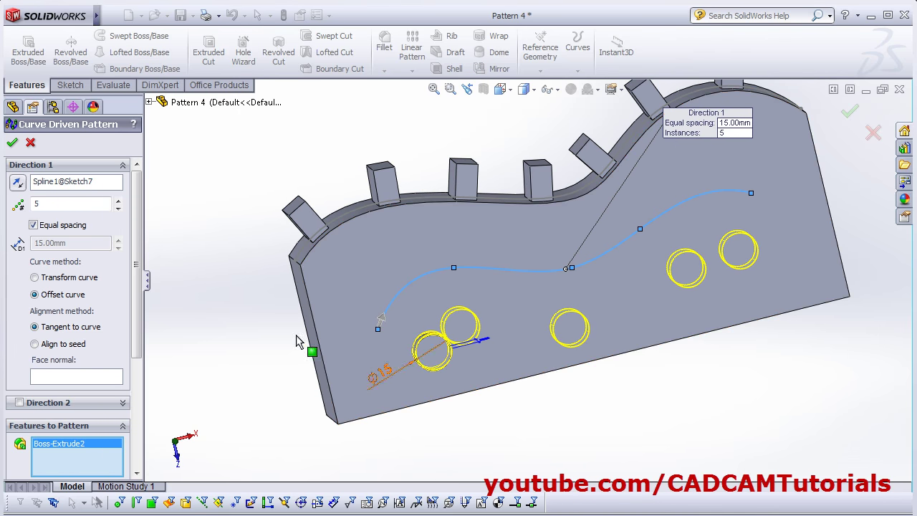
Complete the curve driven pattern of the circular boss and save the part.
left_click(14, 143)
middle_click_drag(593, 374, 637, 299)
left_click(262, 172)
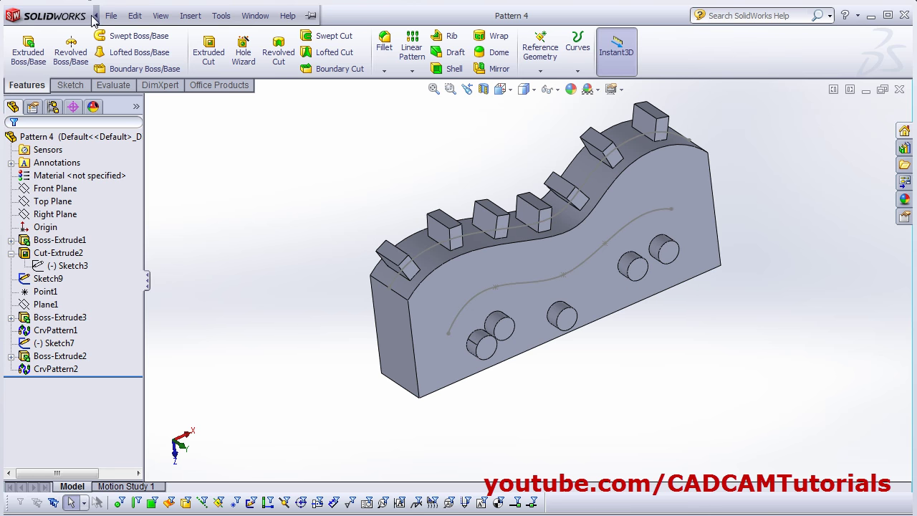
Open the list of open part documents.
left_click(111, 16)
left_click(251, 16)
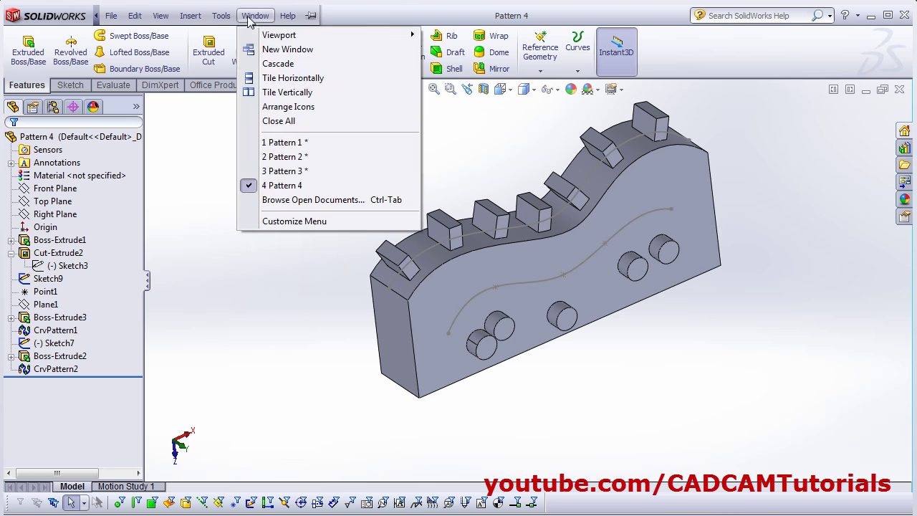